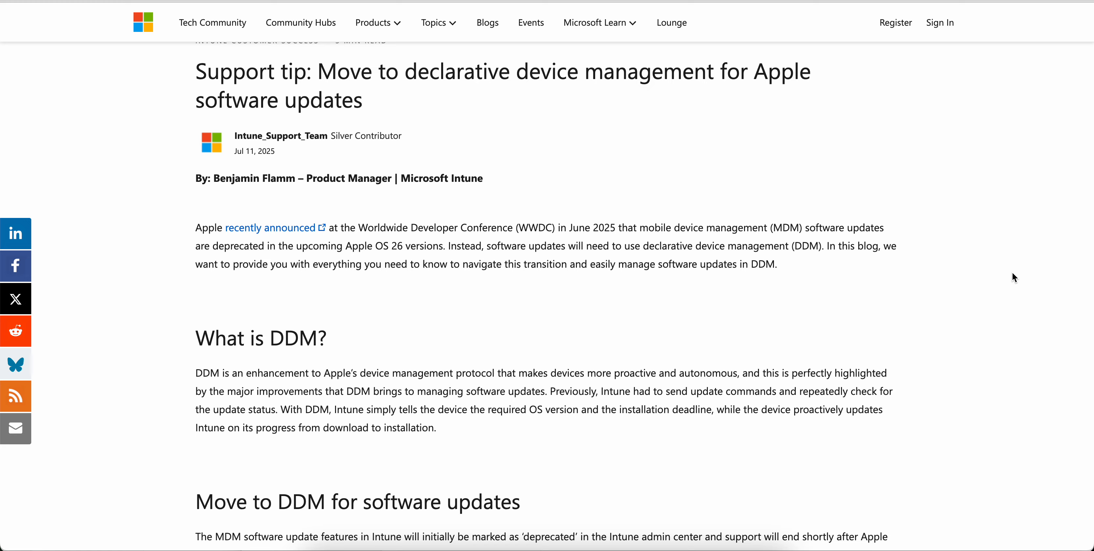
# Read the support tip on moving to declarative device management for Apple software updates, including the legacy MDM versus new DDM feature table.
pyautogui.scroll(-3, 1014, 278)
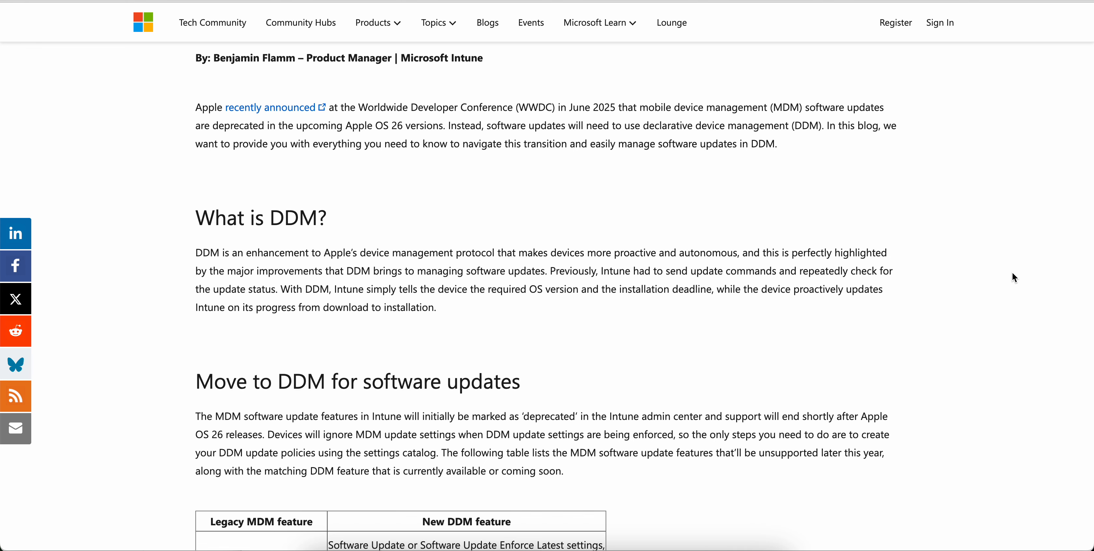
pyautogui.scroll(-3, 1014, 278)
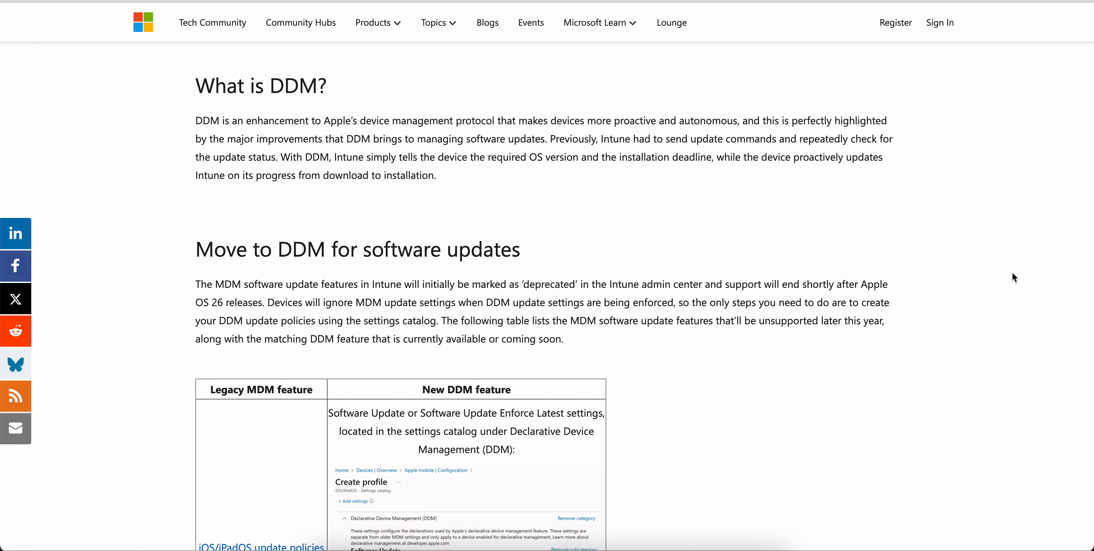
pyautogui.scroll(-4, 1011, 273)
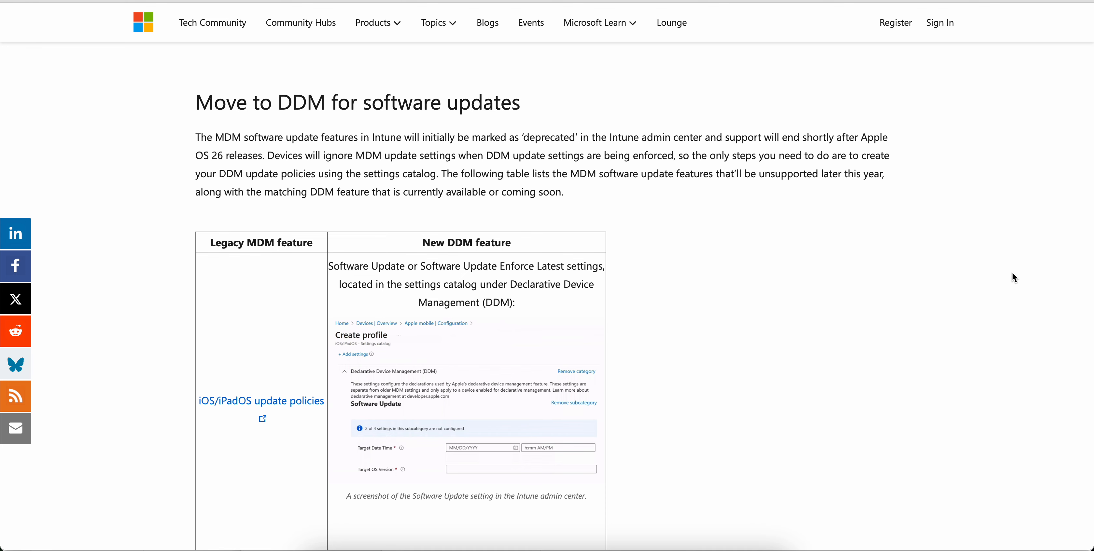
pyautogui.scroll(-10, 1014, 277)
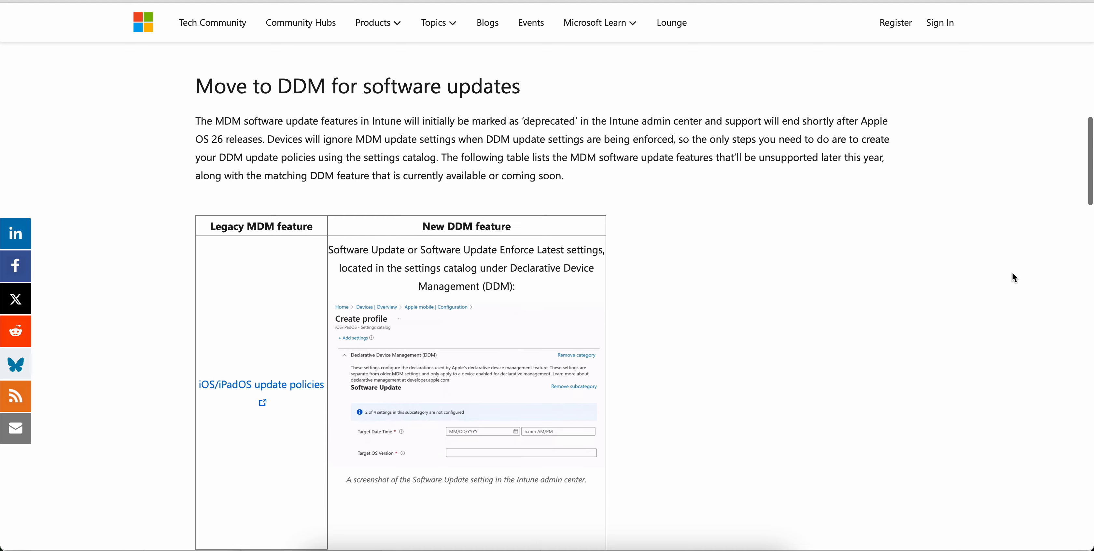
pyautogui.scroll(-15, 1014, 277)
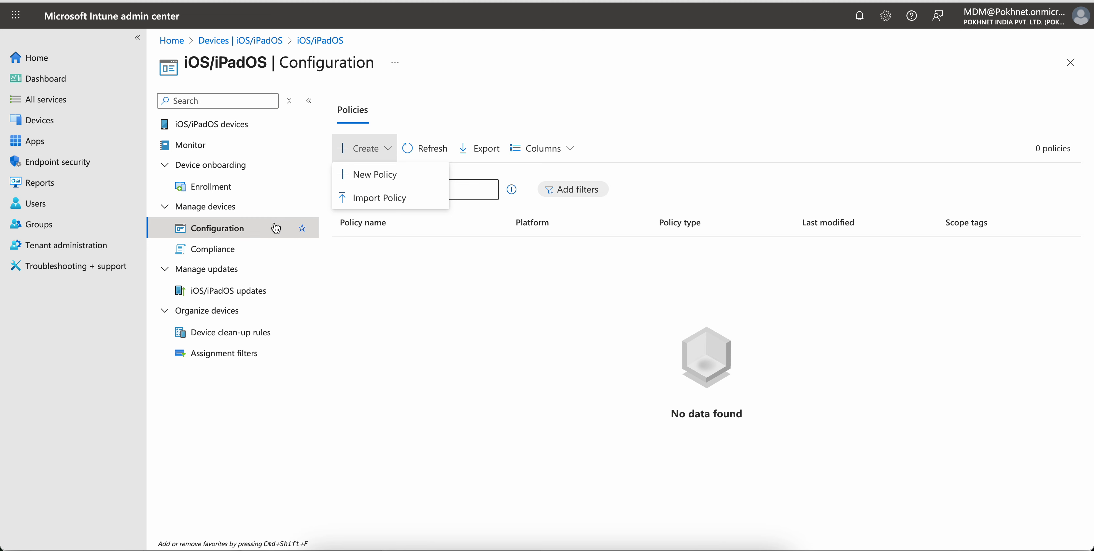
pyautogui.click(406, 180)
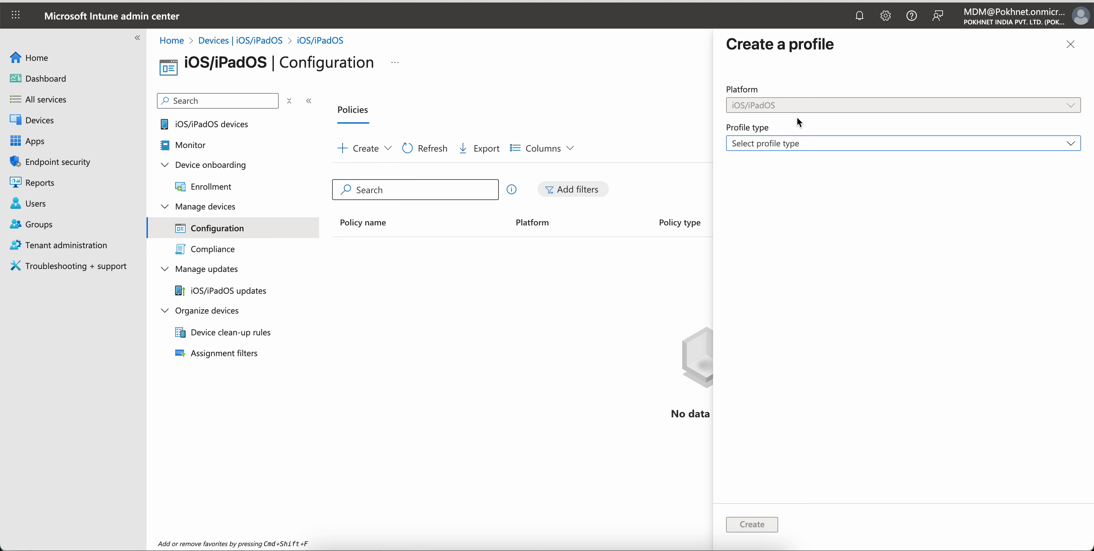
pyautogui.click(799, 146)
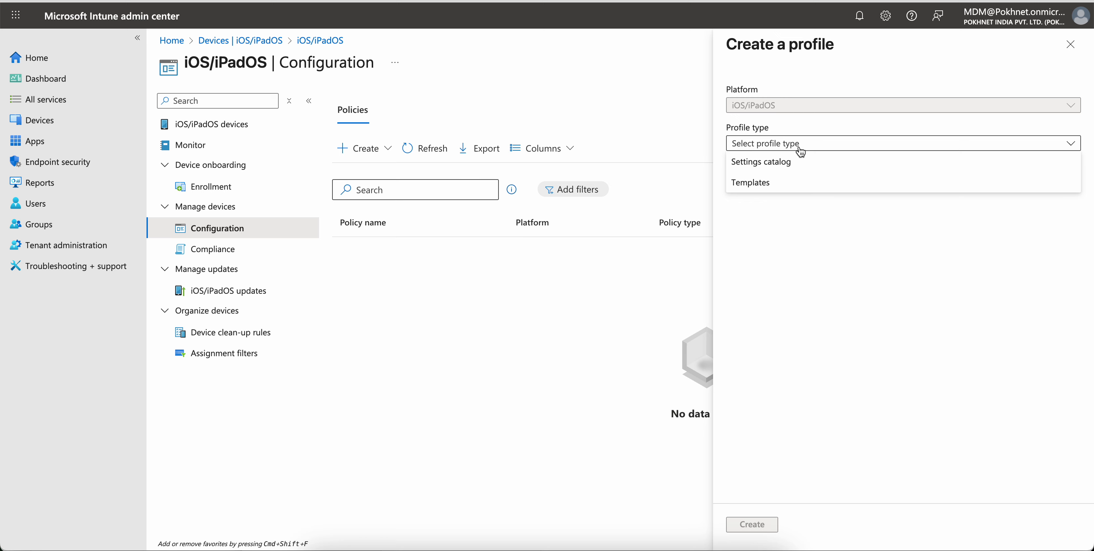
pyautogui.click(1068, 50)
# View the iOS/iPadOS updates page in the iOS/iPadOS section of Devices.
pyautogui.click(100, 123)
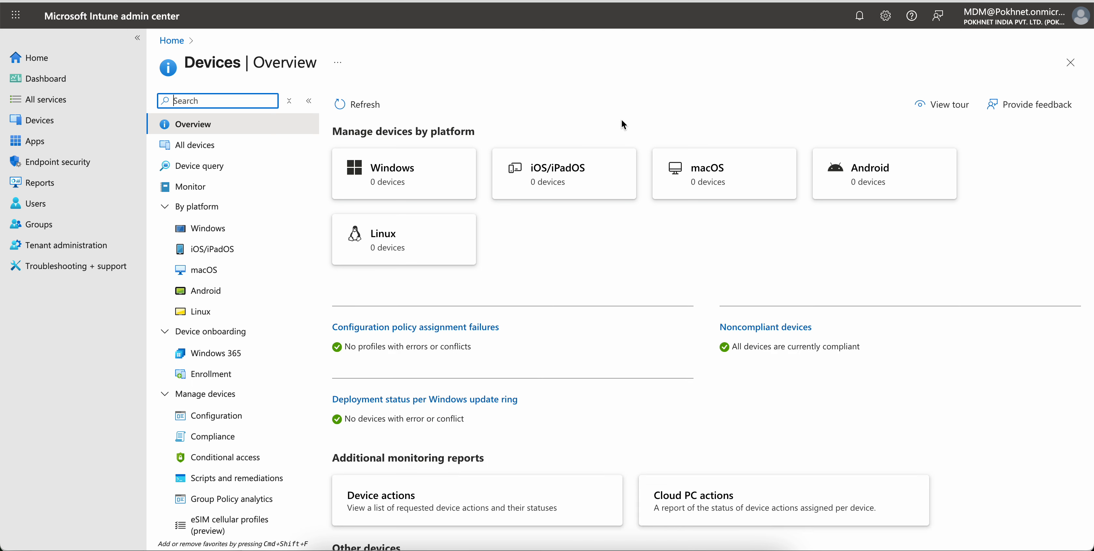
pyautogui.click(223, 250)
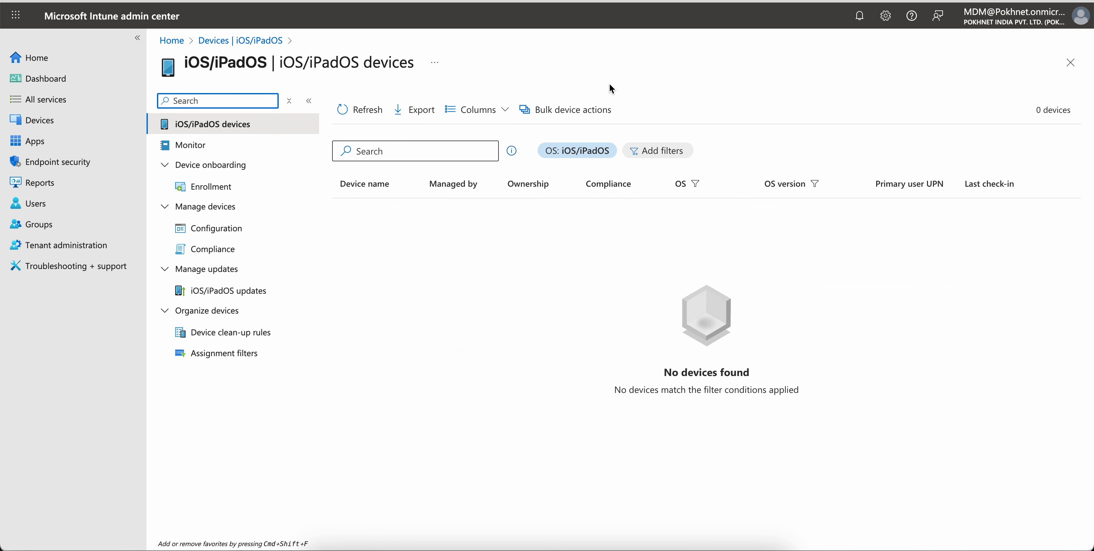
pyautogui.click(263, 295)
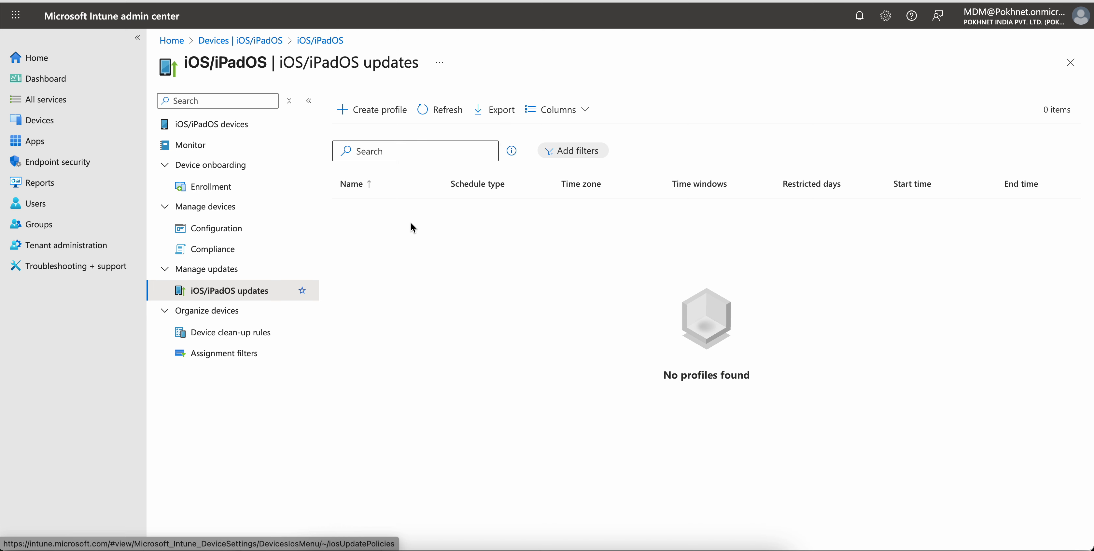
# Start a new iOS/iPadOS configuration policy with Settings catalog as the profile type.
pyautogui.click(273, 234)
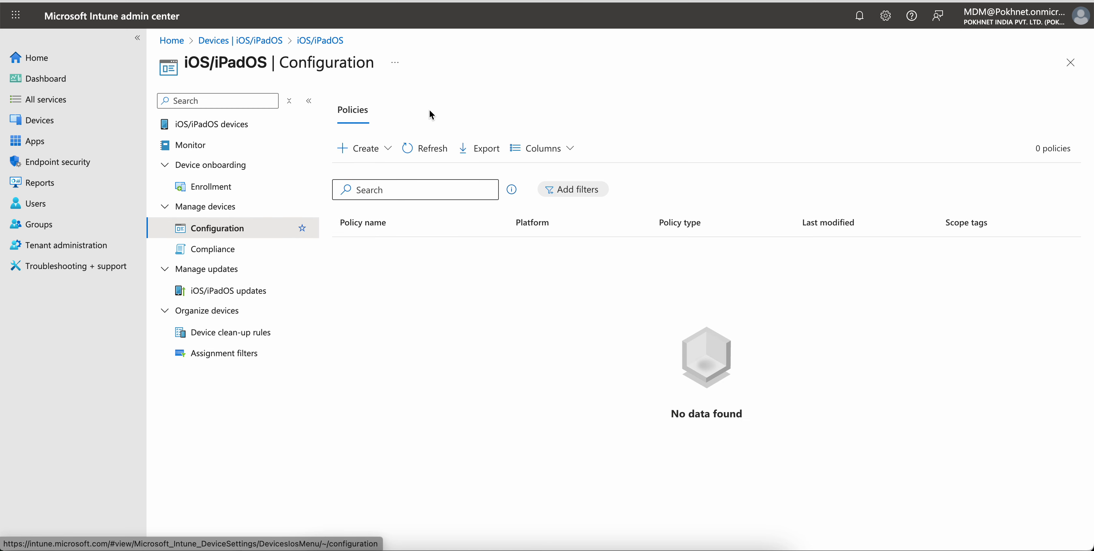
pyautogui.click(385, 149)
pyautogui.click(382, 176)
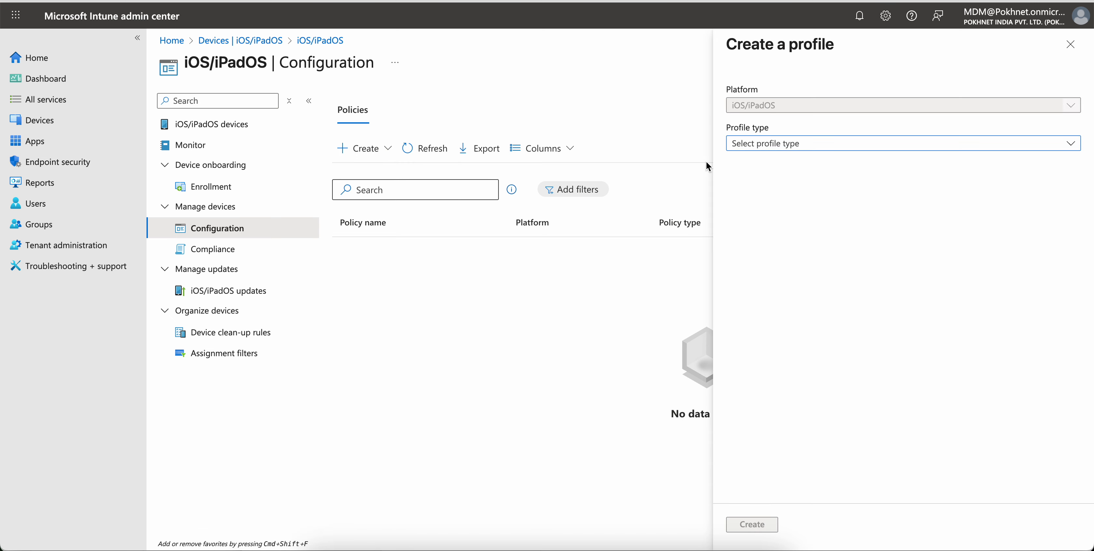
pyautogui.click(858, 144)
pyautogui.click(852, 170)
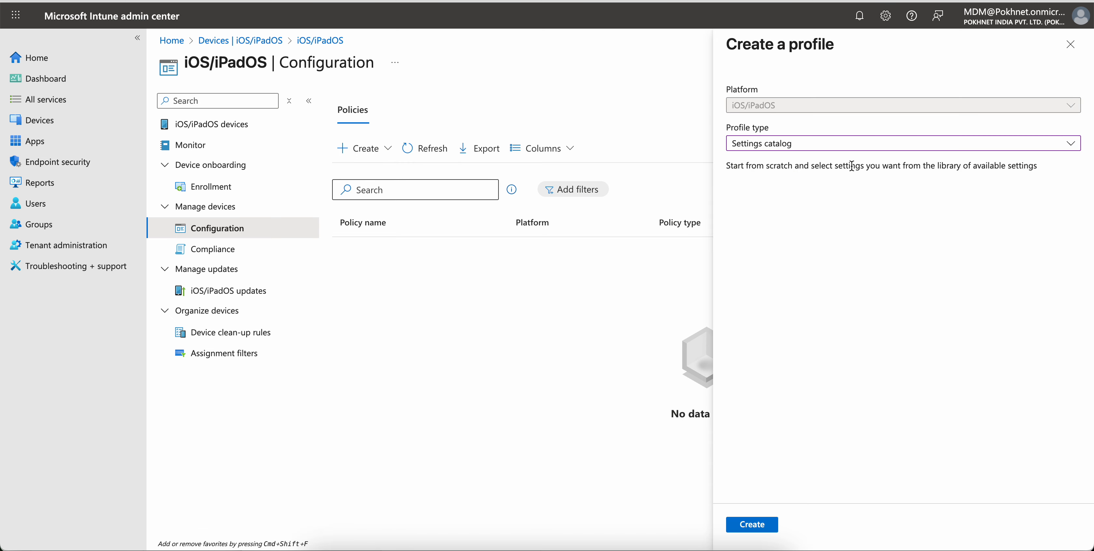
pyautogui.click(762, 528)
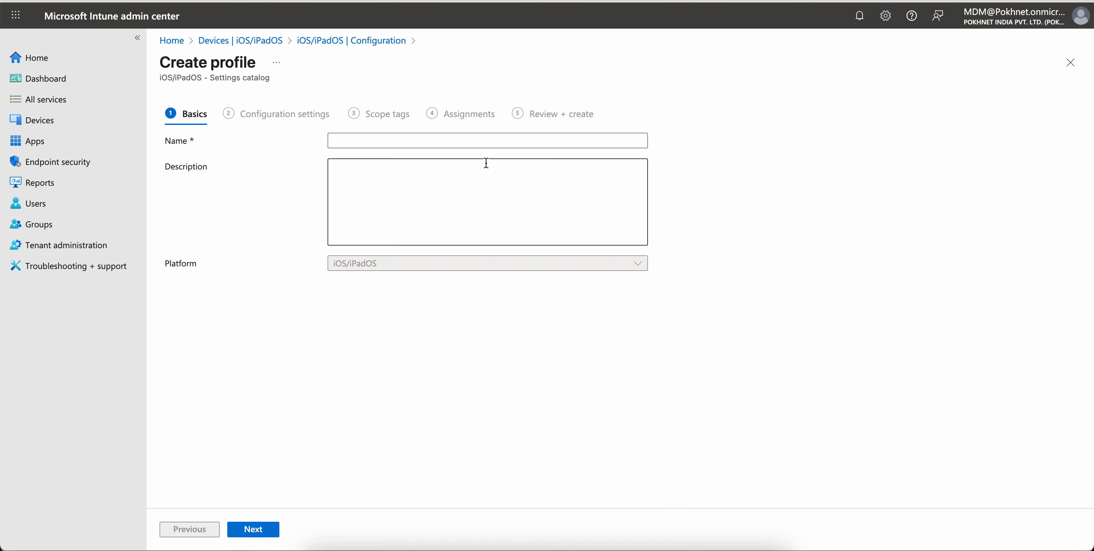
# Name the profile "DDM Policy for iOS software Updates" and proceed to its configuration settings.
pyautogui.click(425, 142)
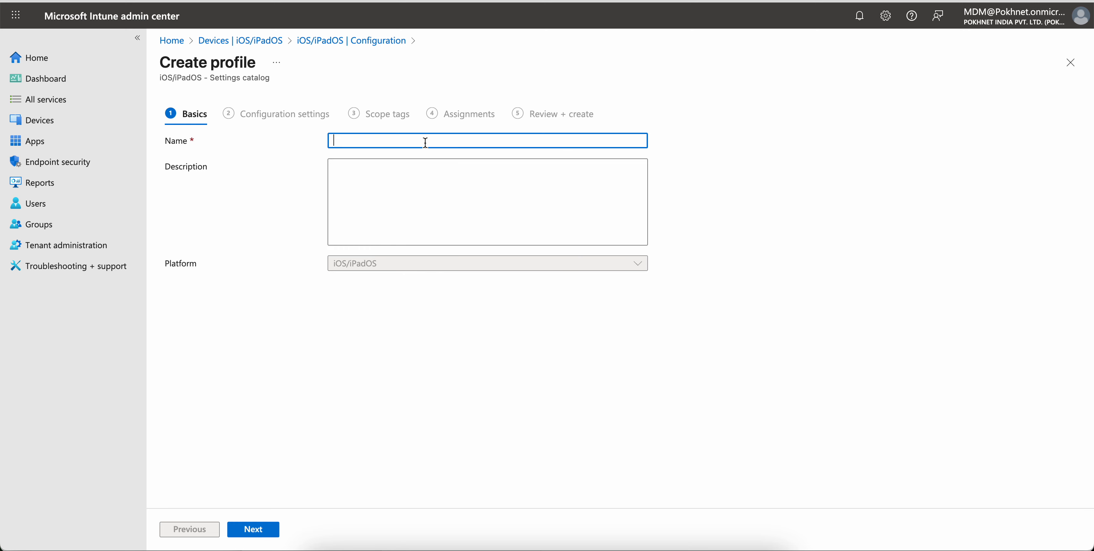
pyautogui.write('DDM Policy')
pyautogui.click(430, 140)
pyautogui.write('for iOS software Updates')
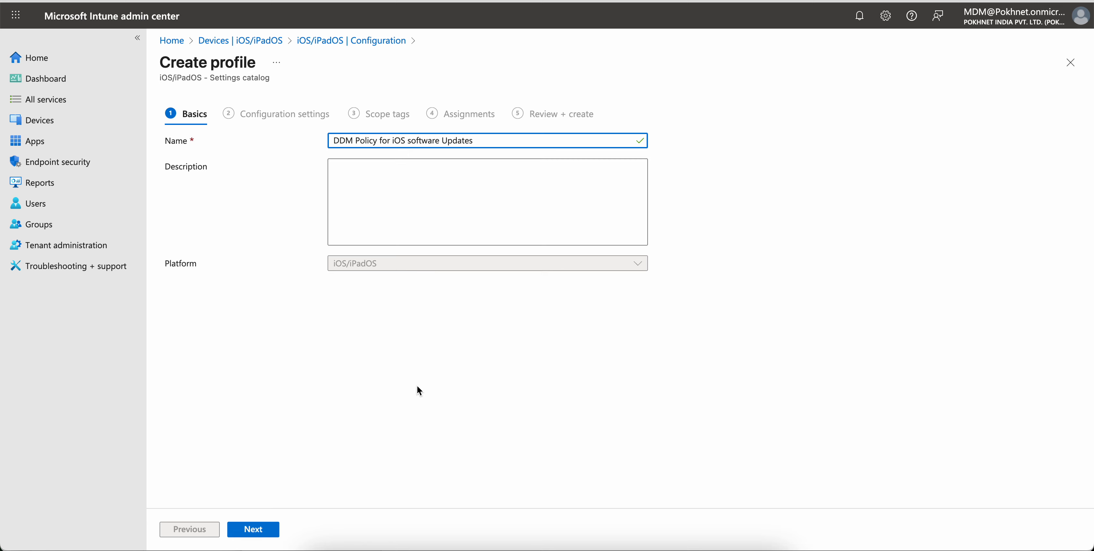
pyautogui.click(274, 530)
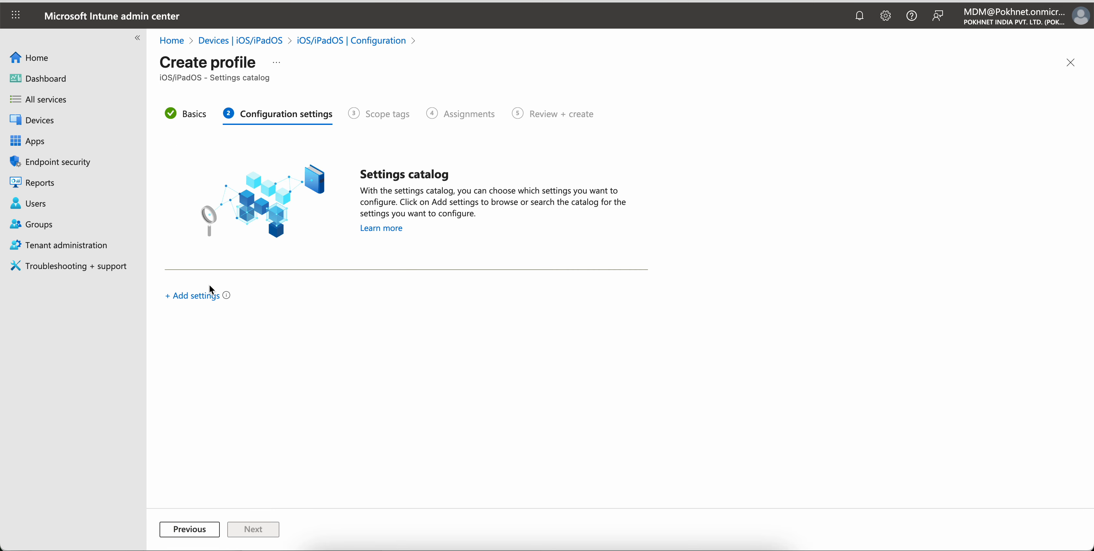
# Open the settings picker and expand the Declarative Device Management (DDM) category to its software update subcategories.
pyautogui.click(199, 295)
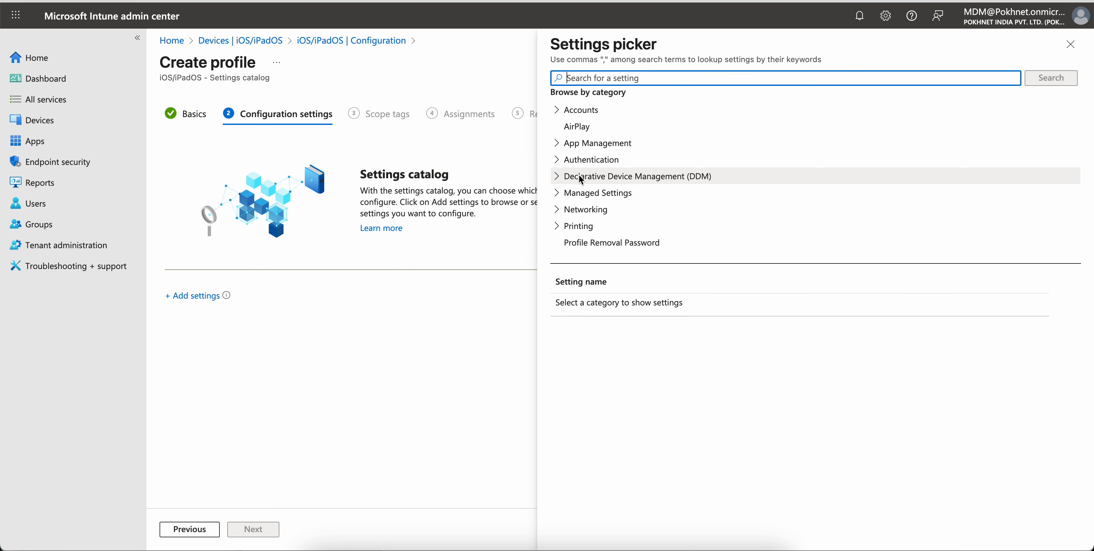
pyautogui.click(558, 174)
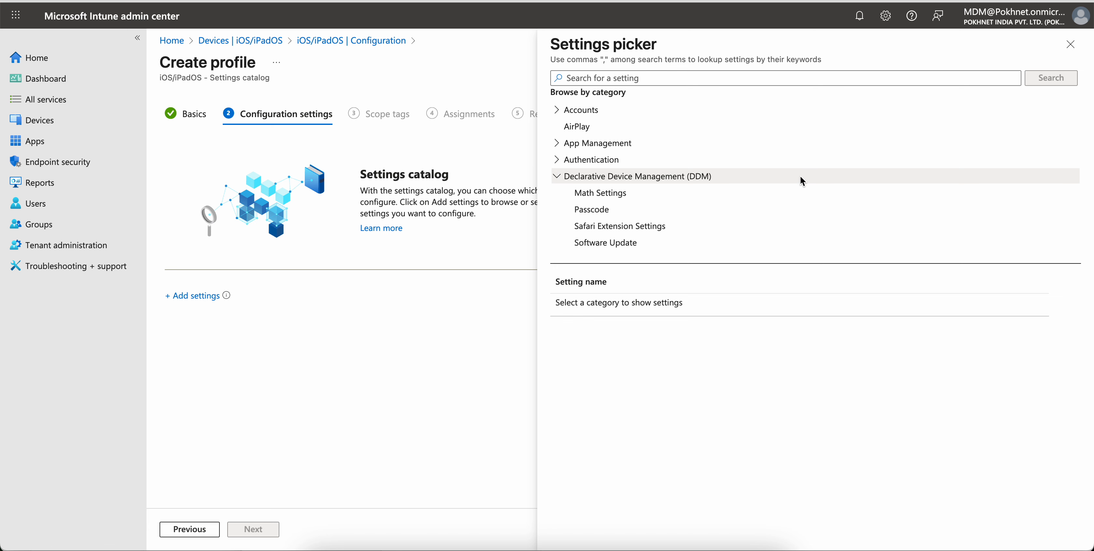
pyautogui.scroll(-2, 808, 173)
pyautogui.scroll(-1, 808, 175)
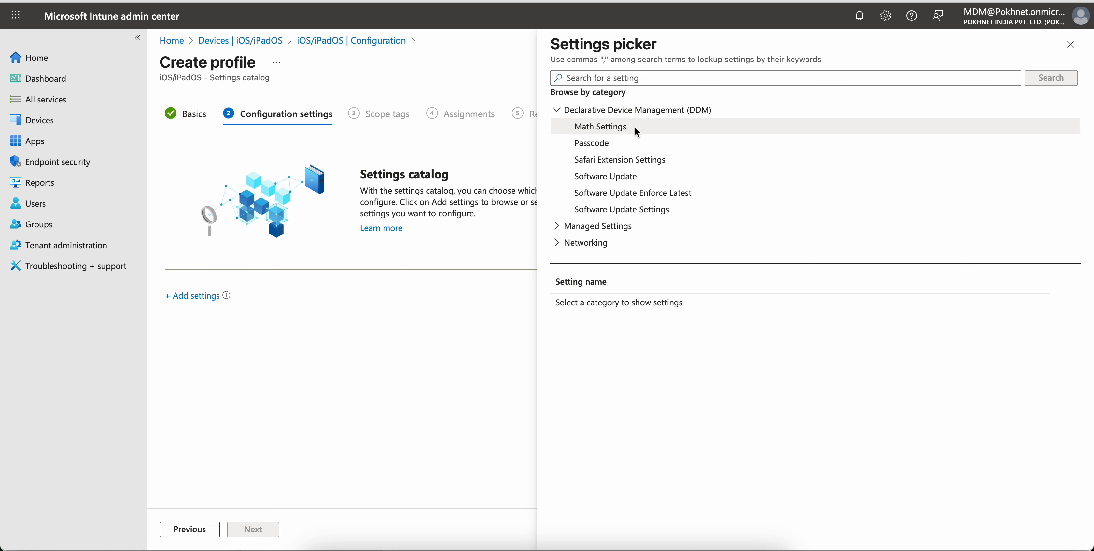
# Review the settings offered in the Math Settings, Passcode and Safari Extension Settings subcategories.
pyautogui.click(650, 128)
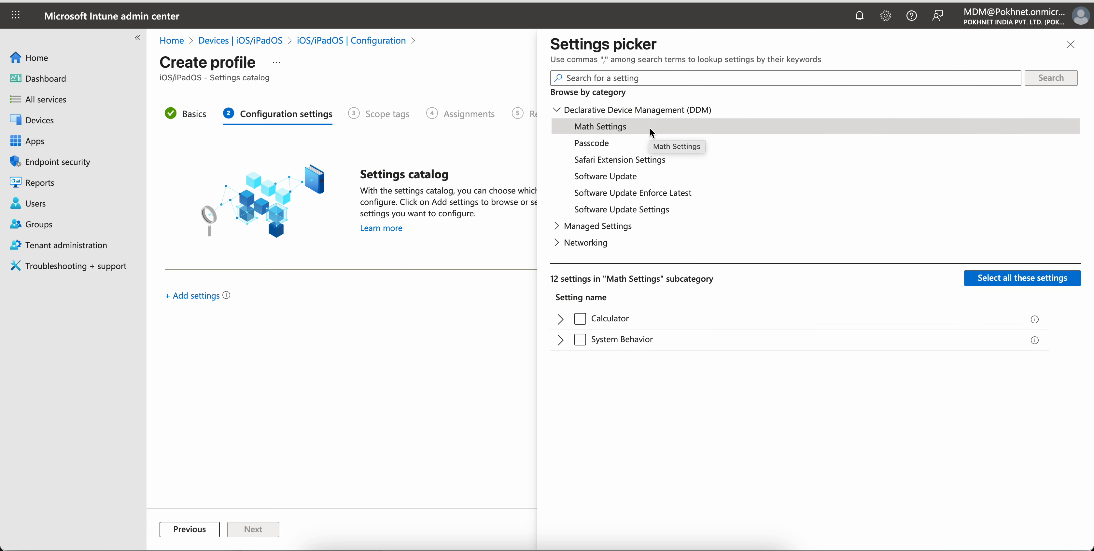
pyautogui.click(628, 143)
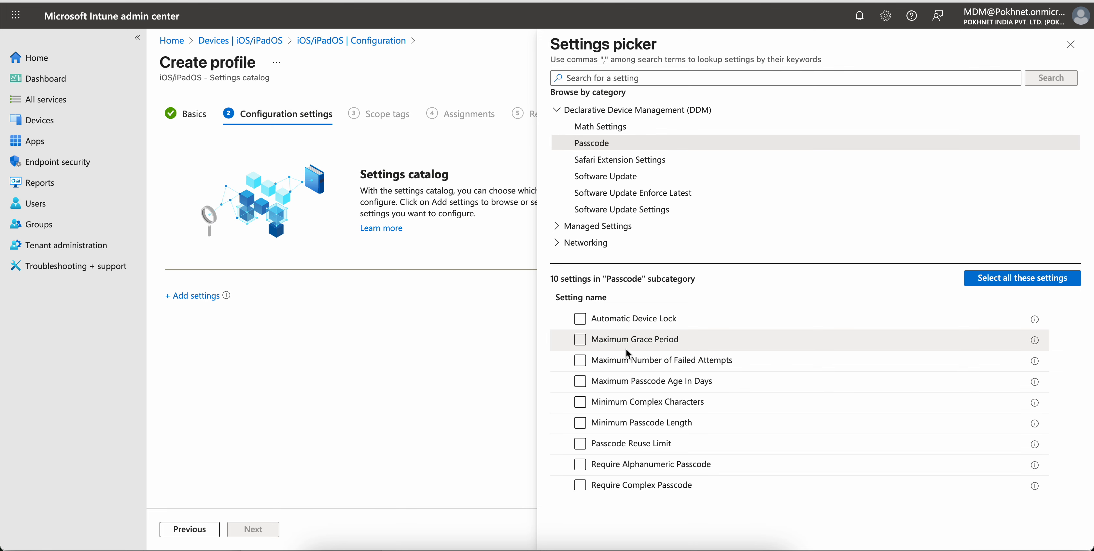
pyautogui.scroll(-1, 766, 415)
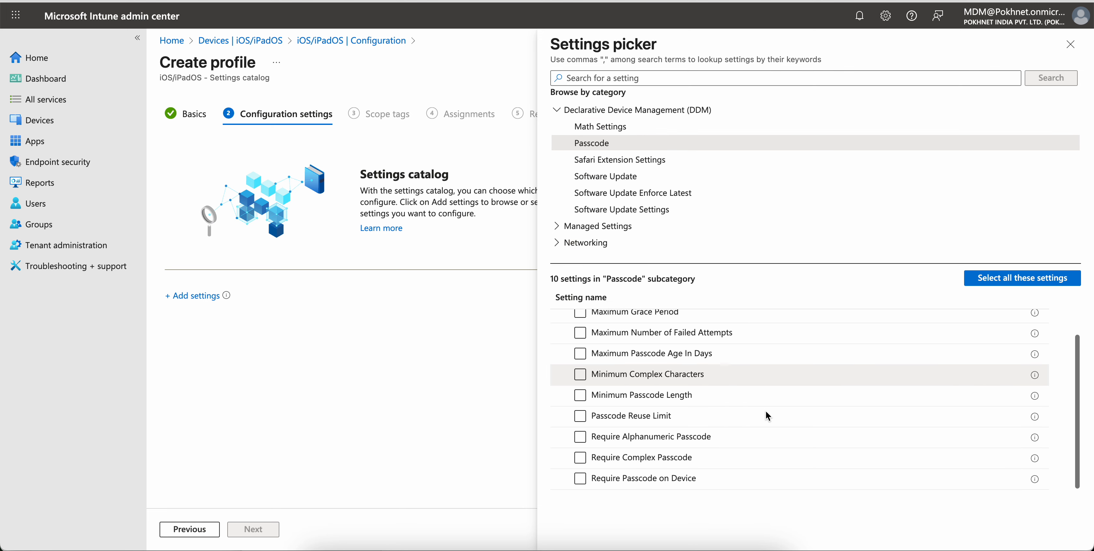
pyautogui.click(655, 161)
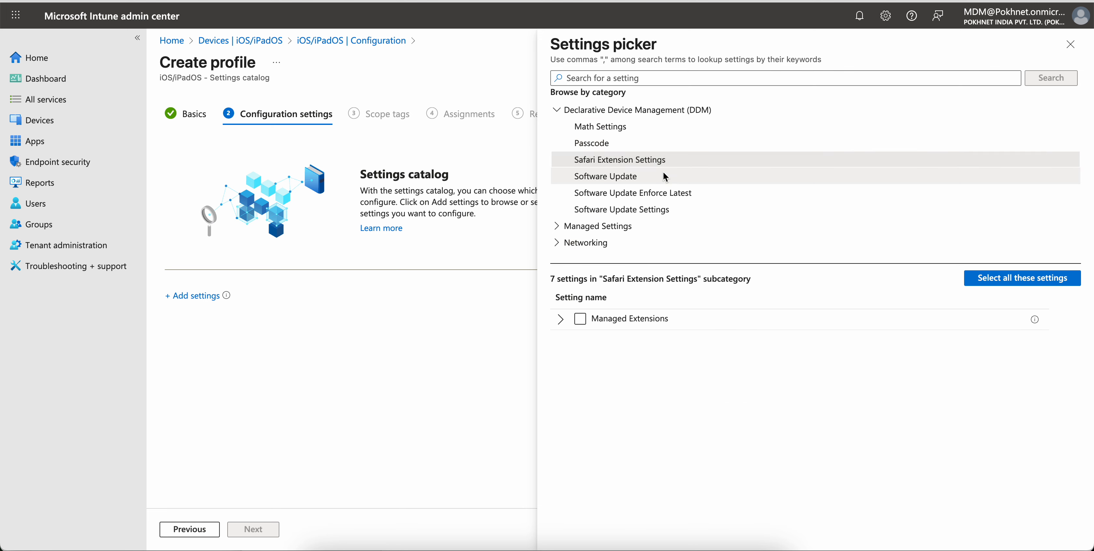
# Add Details URL and Target Build Version from Software Update, and Enforce Latest Software Update Version from Software Update Enforce Latest.
pyautogui.click(665, 177)
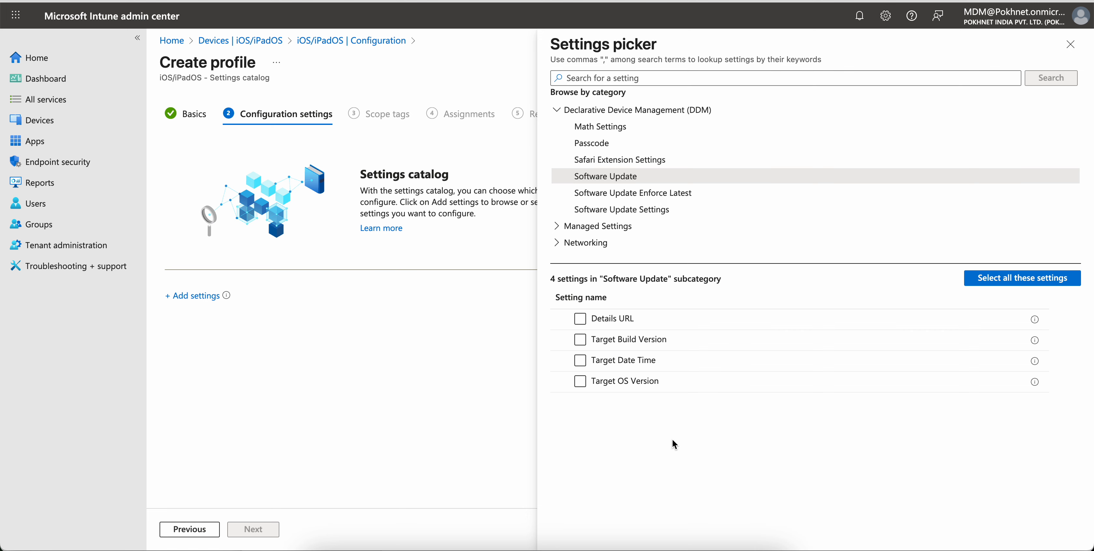
pyautogui.click(588, 324)
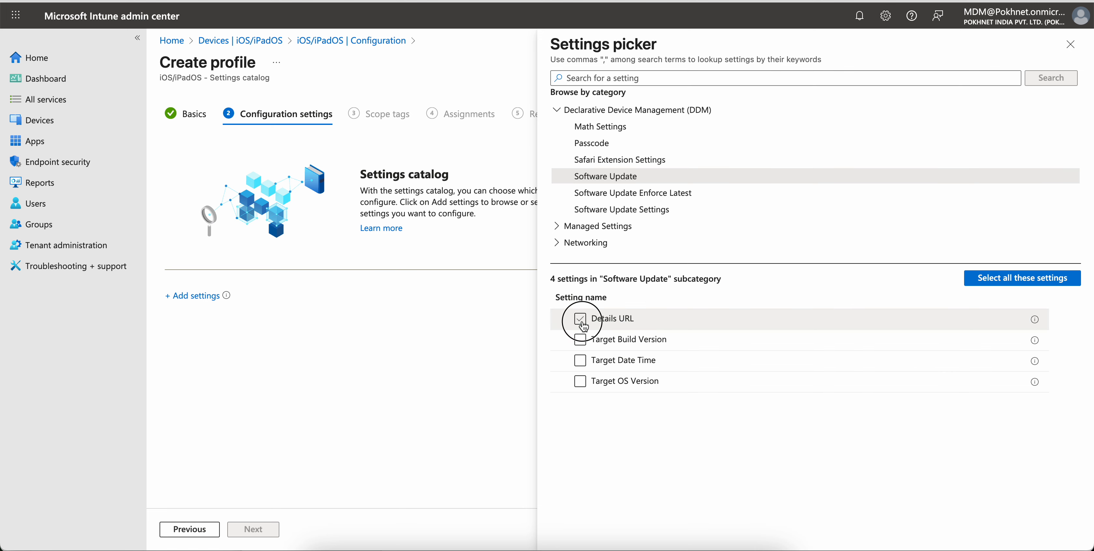
pyautogui.click(580, 340)
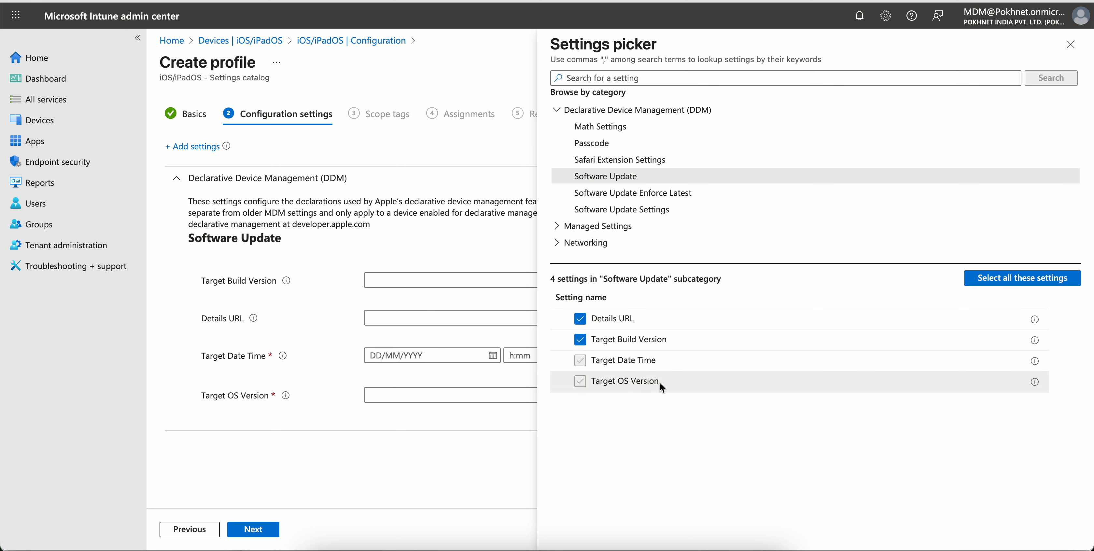
pyautogui.click(673, 193)
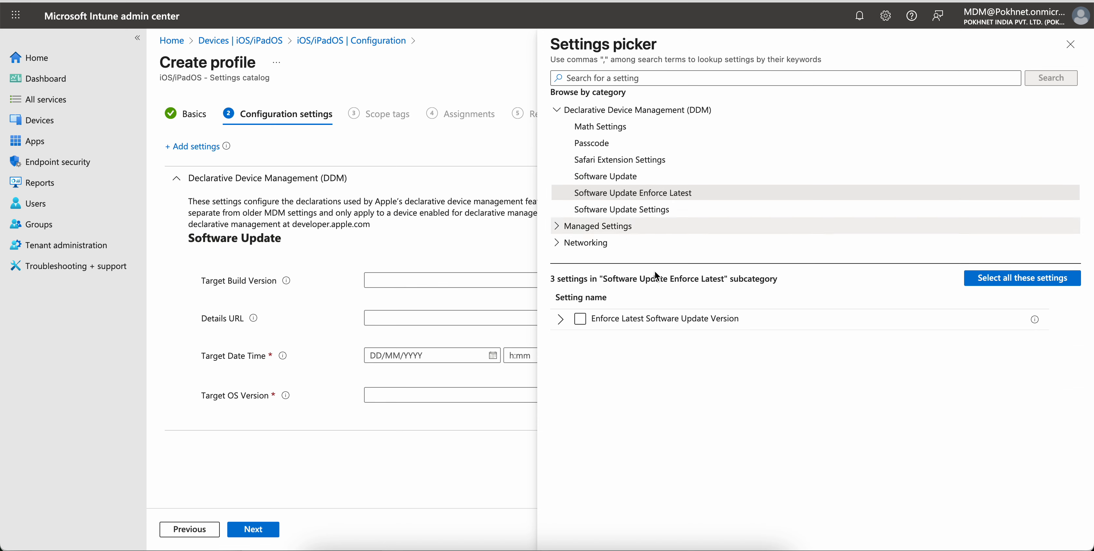
pyautogui.click(580, 319)
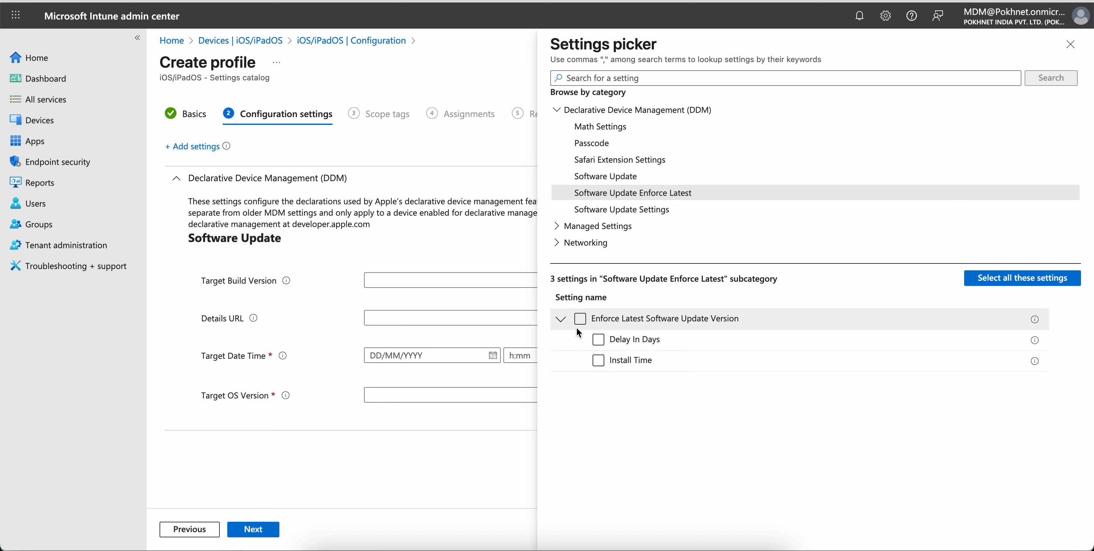
# Add the Automatic Actions and Beta setting groups from the Software Update Settings subcategory.
pyautogui.click(624, 212)
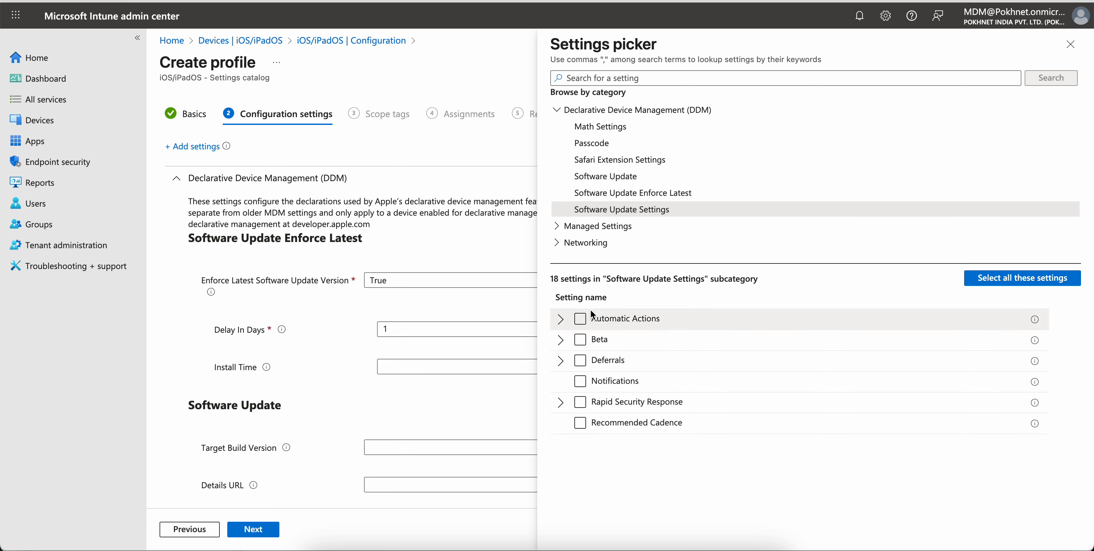
pyautogui.click(583, 322)
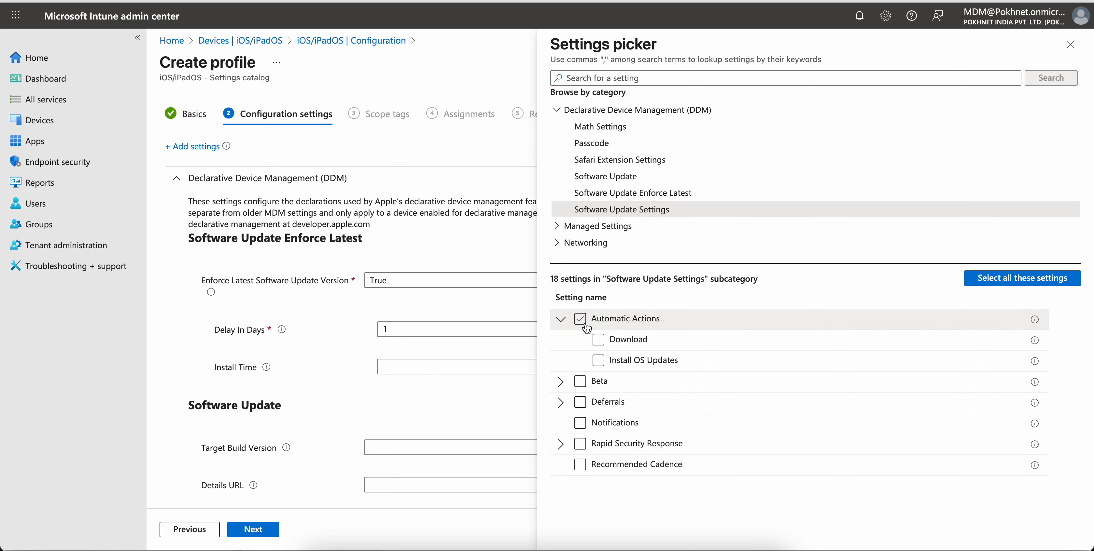
pyautogui.click(587, 385)
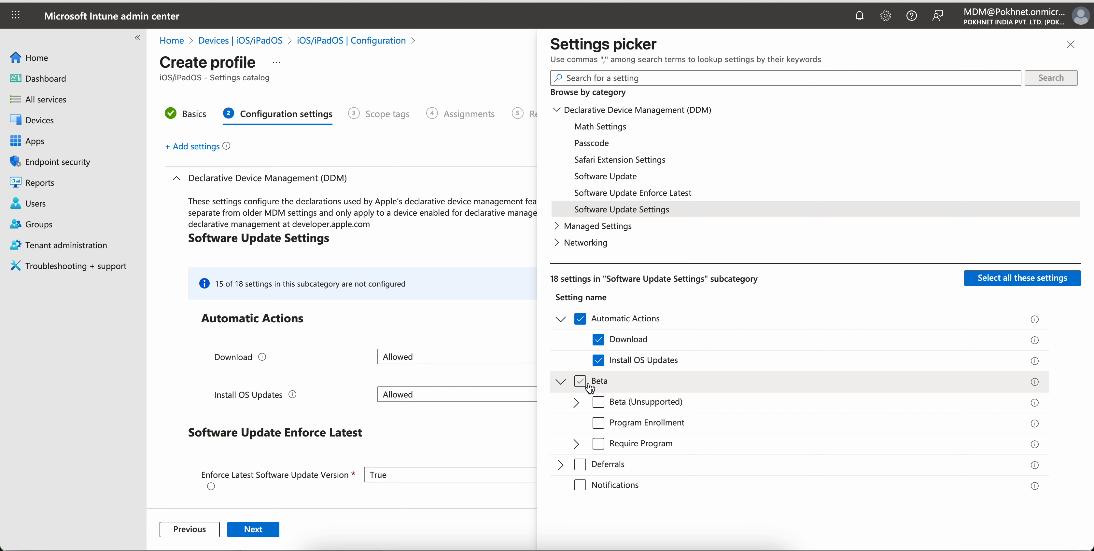
# Add the Deferrals group with Combined Period In Days and the Notifications setting from the Software Update Settings subcategory.
pyautogui.scroll(-1, 581, 415)
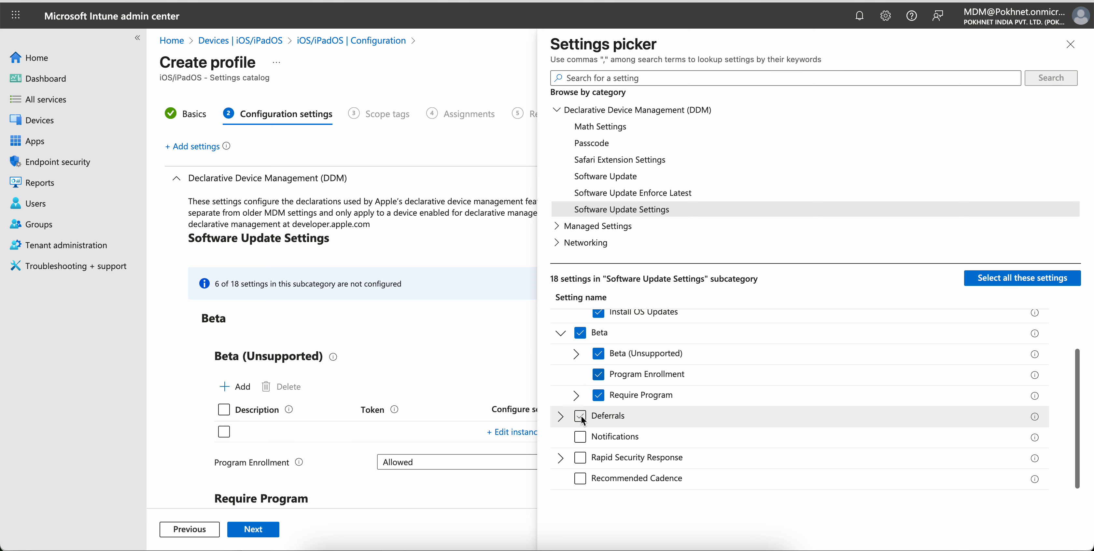
pyautogui.click(561, 416)
pyautogui.scroll(-1, 648, 348)
pyautogui.click(580, 396)
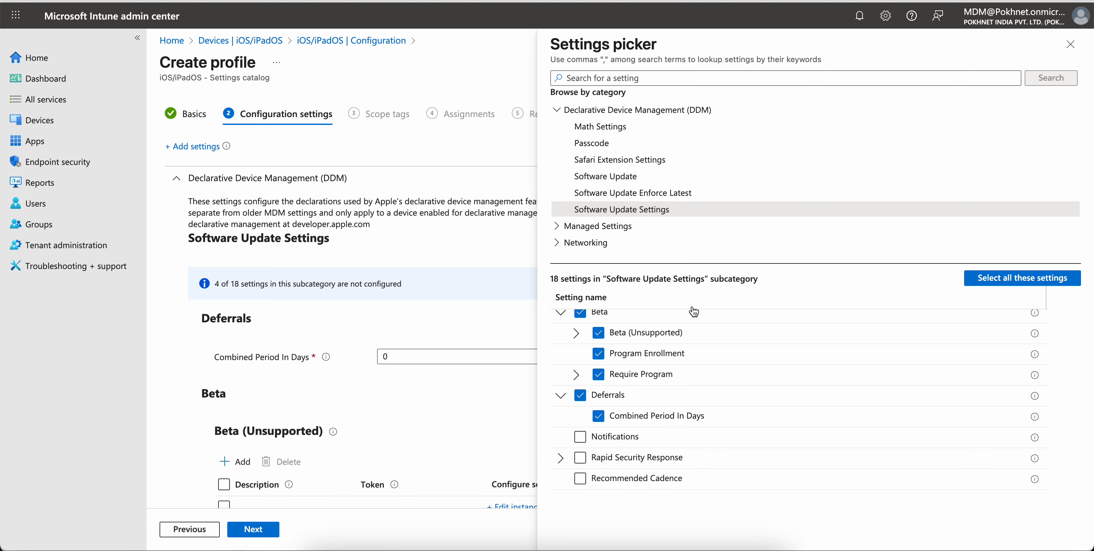
pyautogui.click(580, 437)
# Add the Rapid Security Response group and Recommended Cadence from Software Update Settings, and close the settings picker.
pyautogui.click(560, 460)
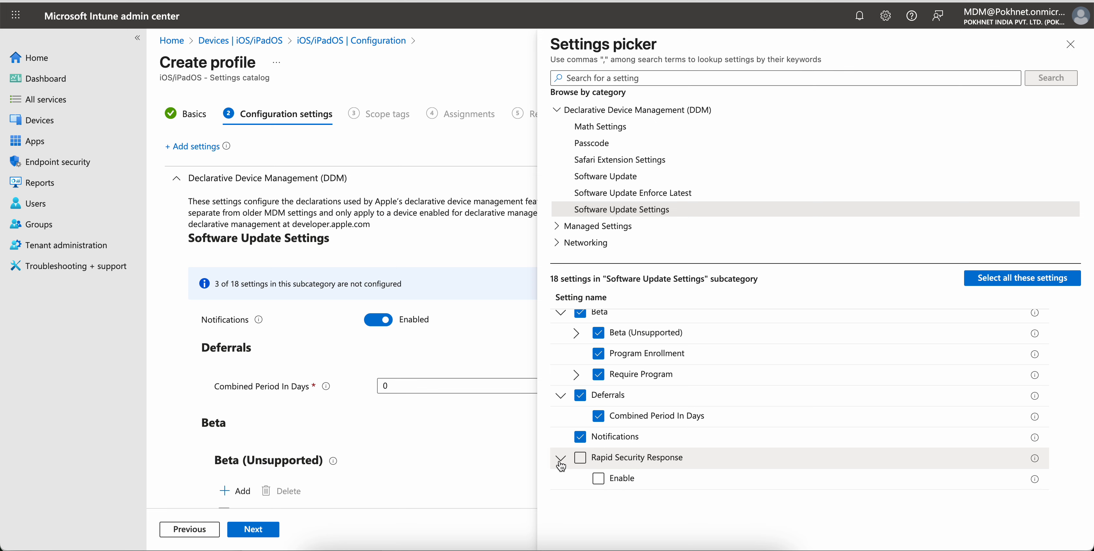
pyautogui.scroll(-2, 649, 351)
pyautogui.click(580, 416)
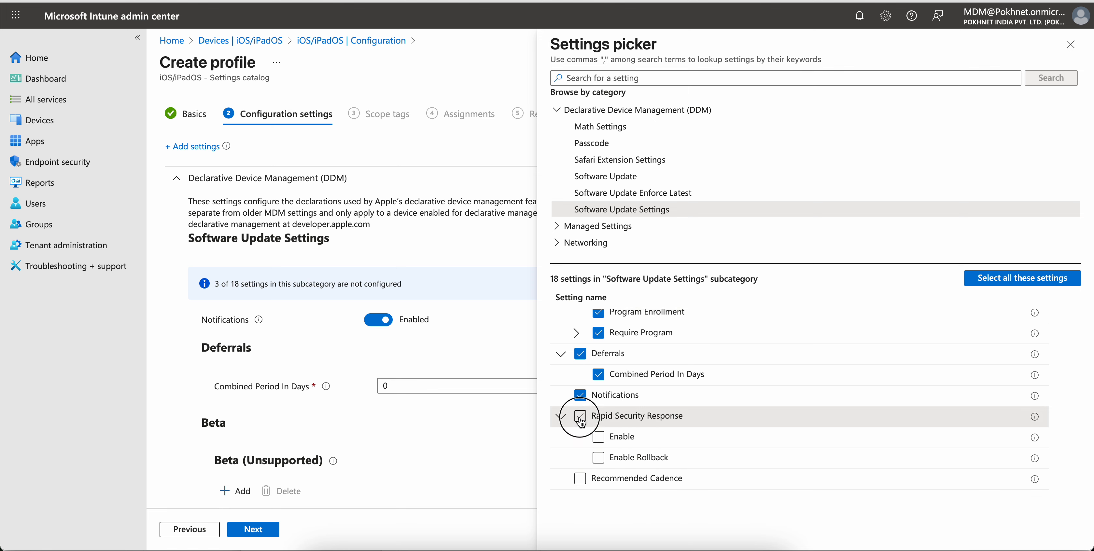
pyautogui.click(580, 477)
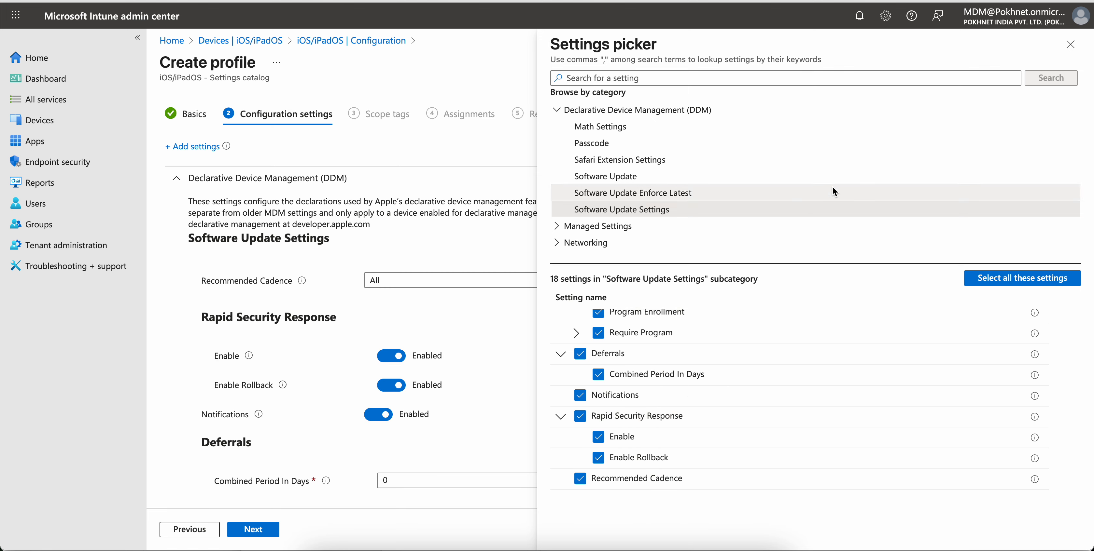
pyautogui.scroll(-3, 960, 200)
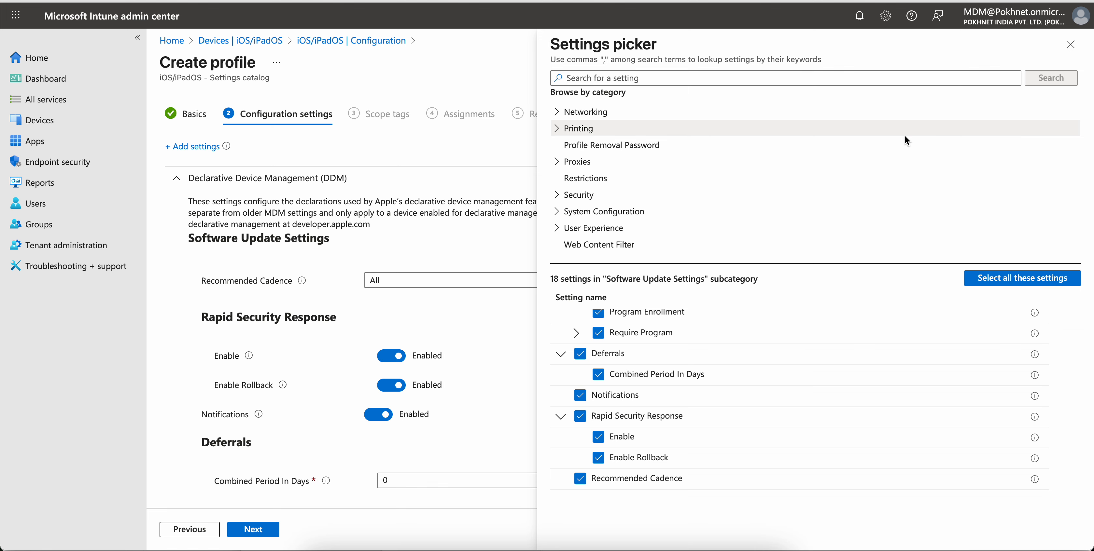
pyautogui.scroll(4, 905, 139)
pyautogui.scroll(-2, 905, 140)
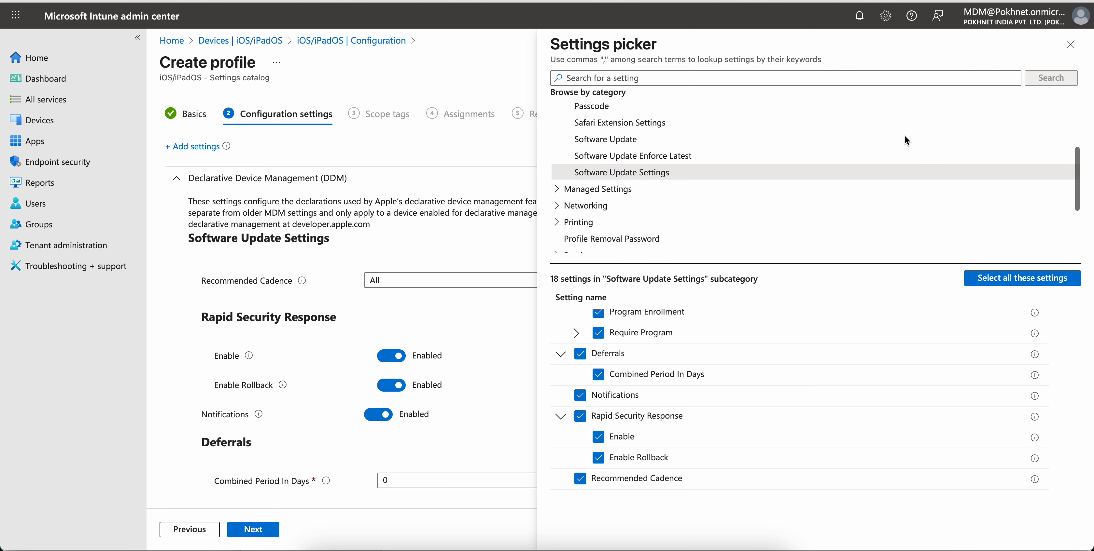
pyautogui.click(1066, 55)
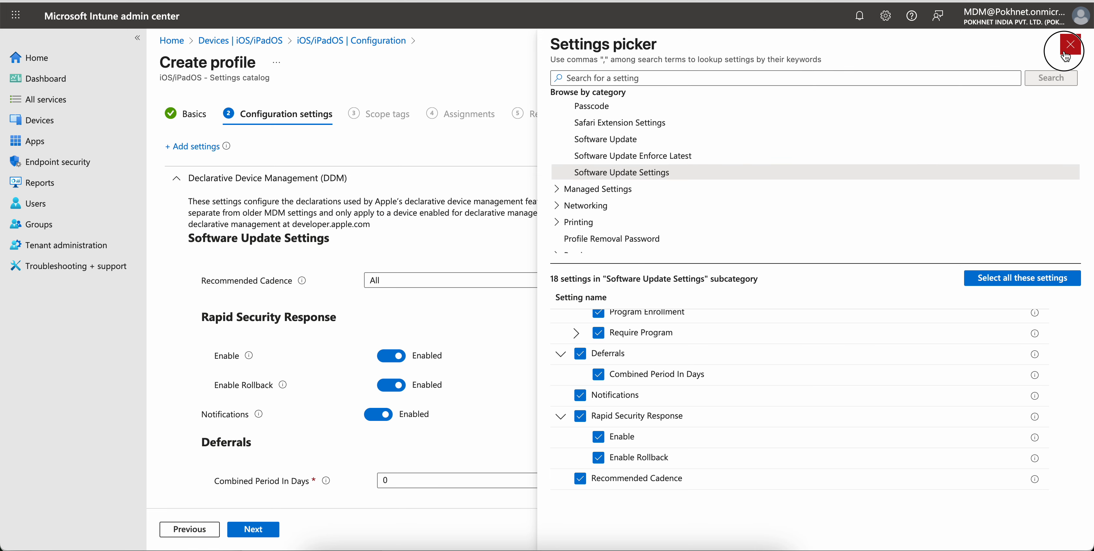
# Check the description and options of Recommended Cadence and set it to Newest.
pyautogui.scroll(-2, 818, 271)
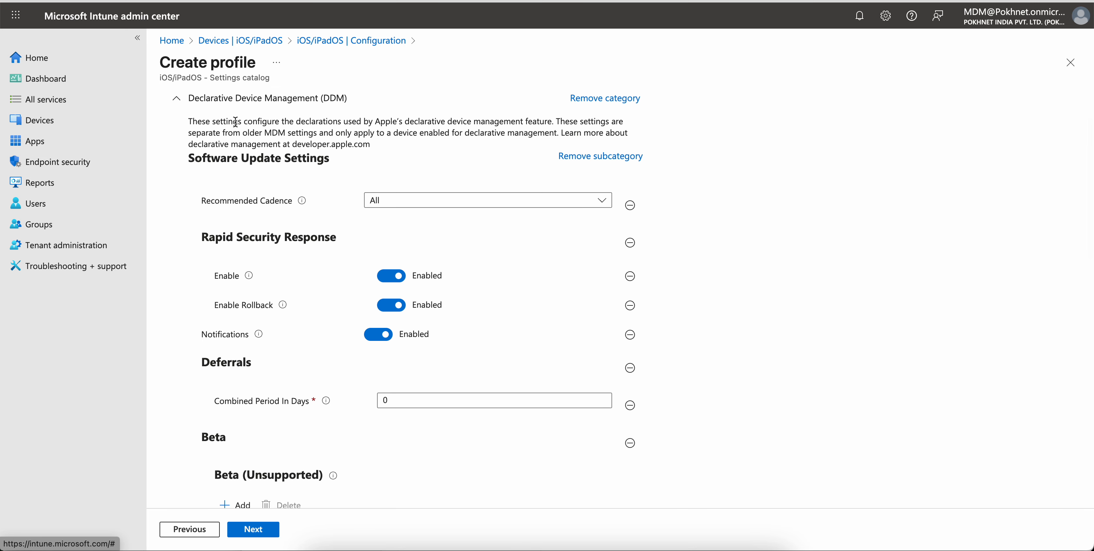
pyautogui.moveTo(197, 125); pyautogui.dragTo(343, 126)
pyautogui.click(391, 128)
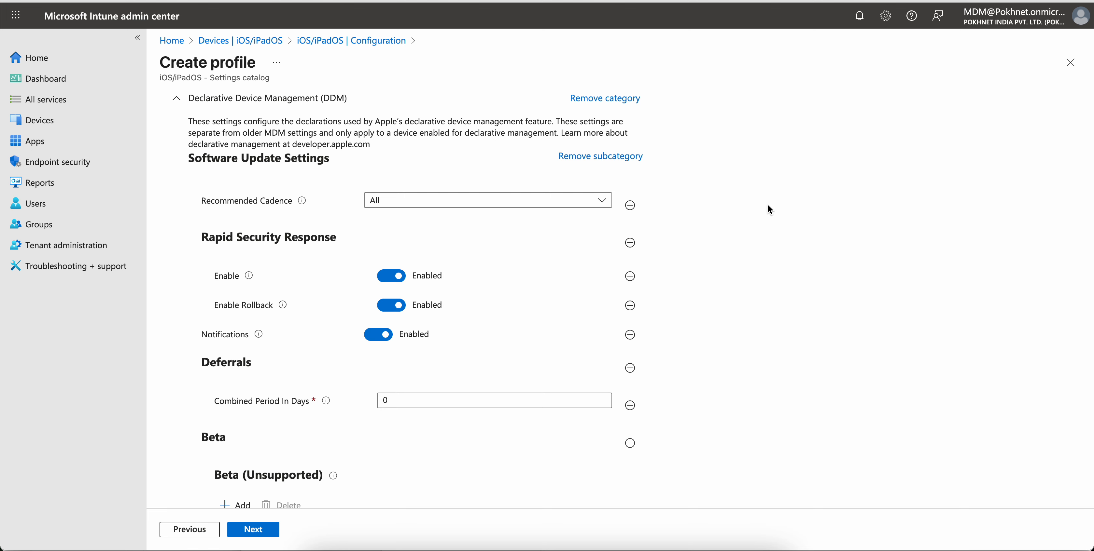
pyautogui.scroll(-1, 769, 208)
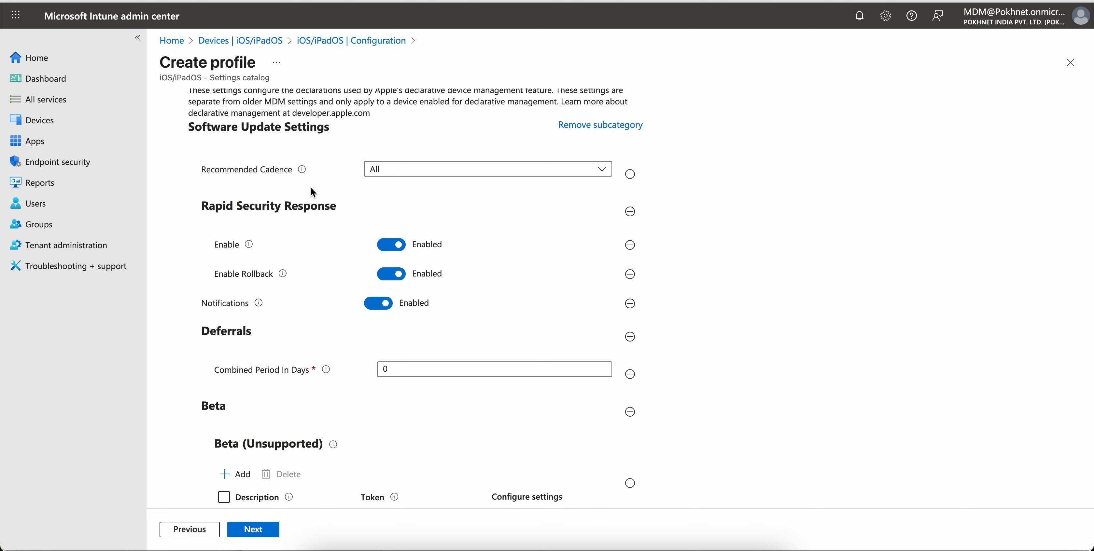
pyautogui.moveTo(301, 174)
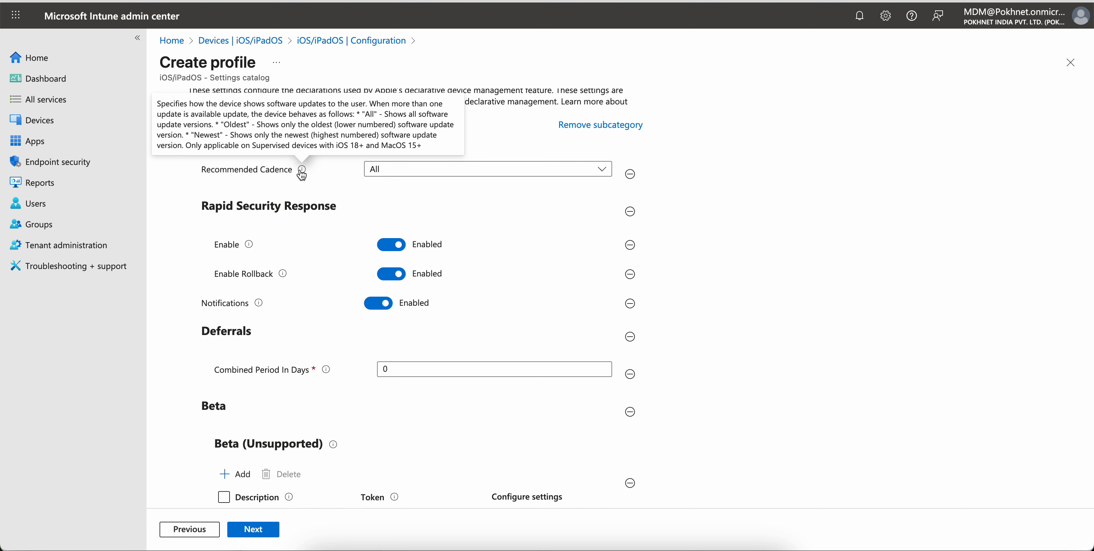
pyautogui.click(410, 172)
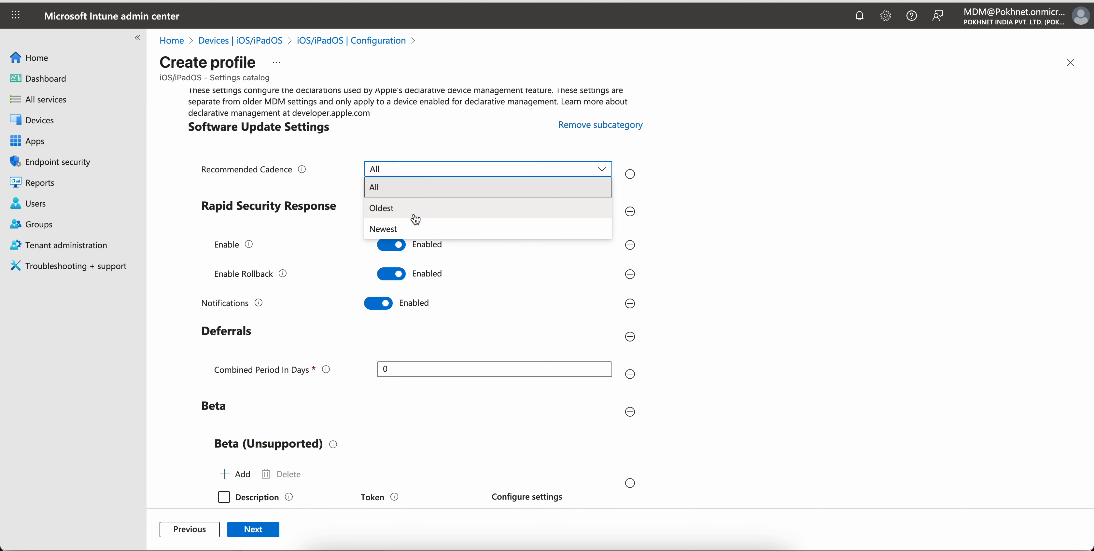
pyautogui.click(332, 176)
pyautogui.moveTo(300, 174)
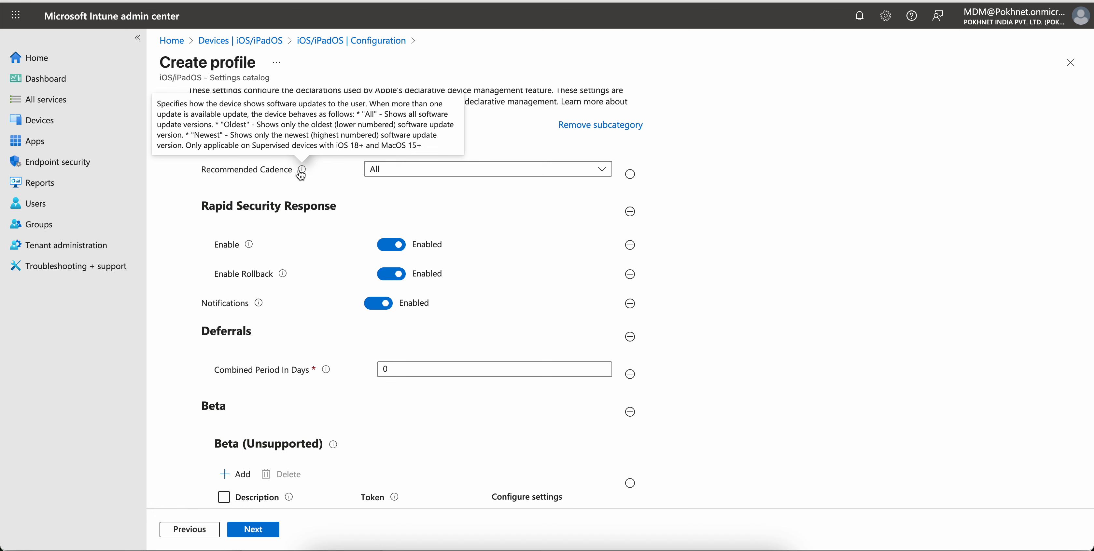
pyautogui.click(405, 171)
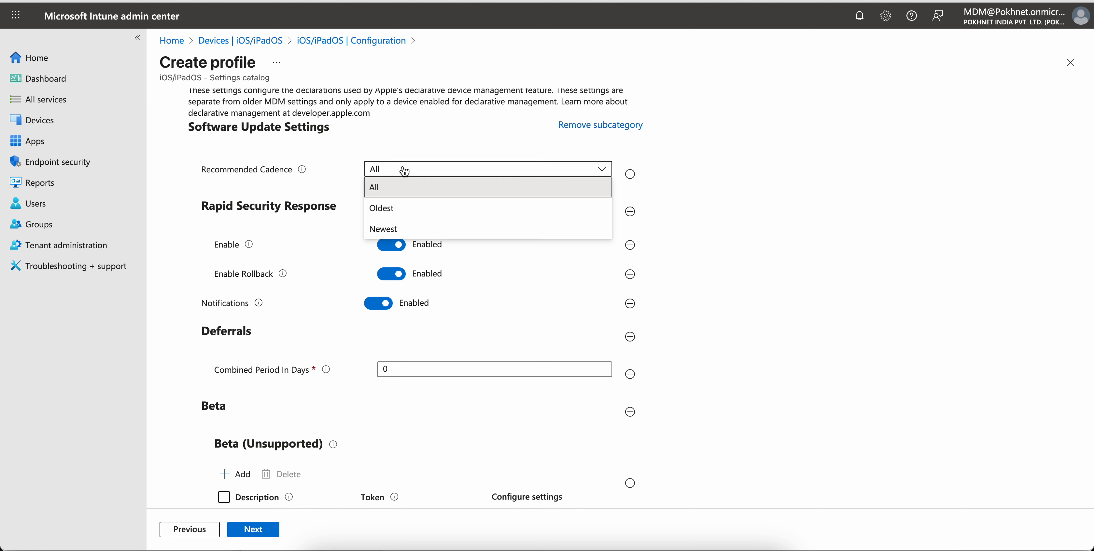
pyautogui.click(415, 226)
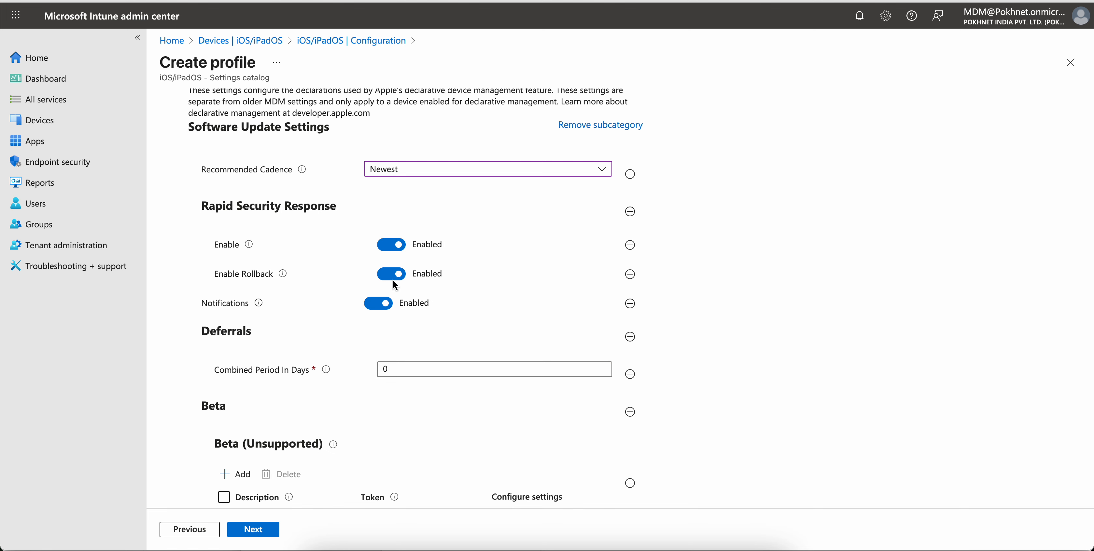
# Set the Deferrals Combined Period In Days to 90.
pyautogui.scroll(-3, 510, 319)
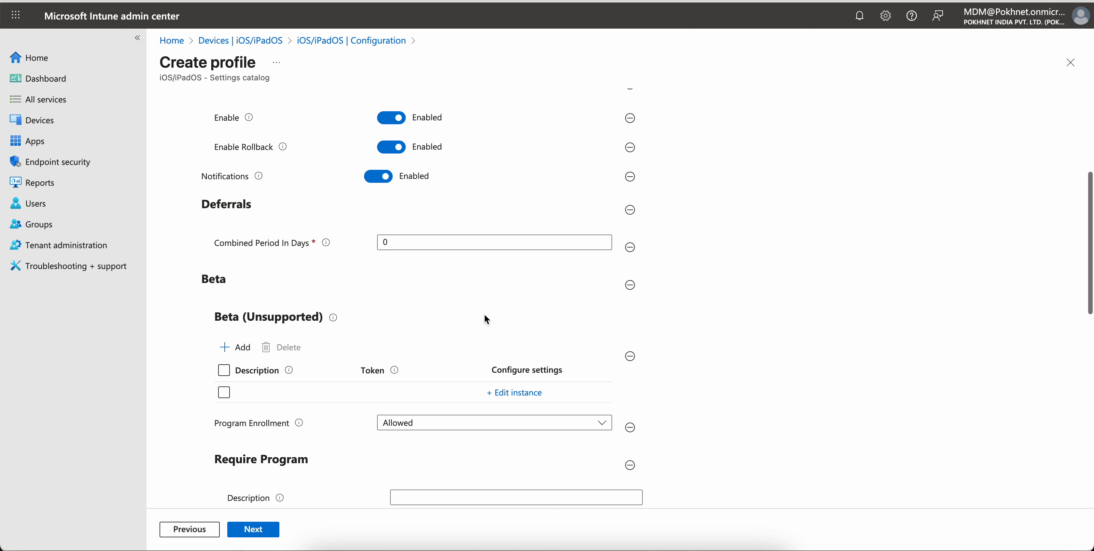
pyautogui.doubleClick(410, 243)
pyautogui.write('30')
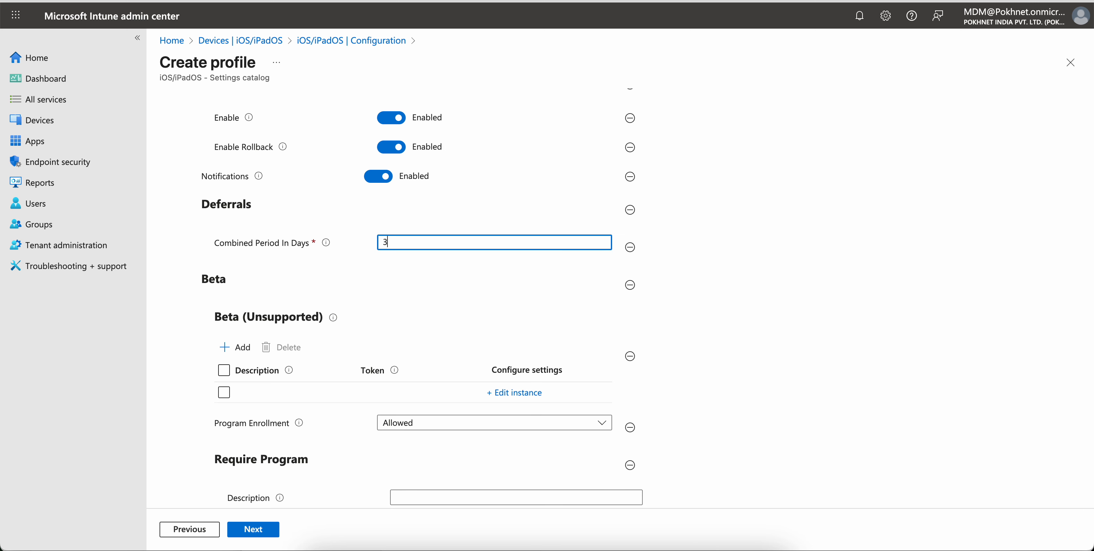
pyautogui.press('BackSpace')
pyautogui.press('BackSpace')
pyautogui.write('90')
pyautogui.click(326, 243)
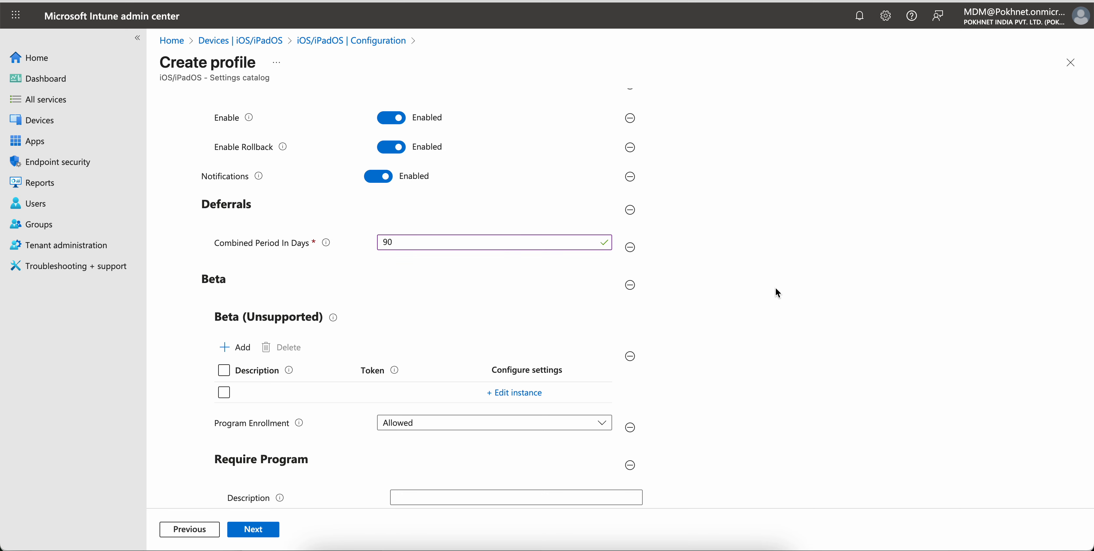
# Inspect the Description and Token fields of the Beta (Unsupported) instance and close it without entering anything.
pyautogui.scroll(-1, 775, 287)
pyautogui.scroll(-2, 310, 259)
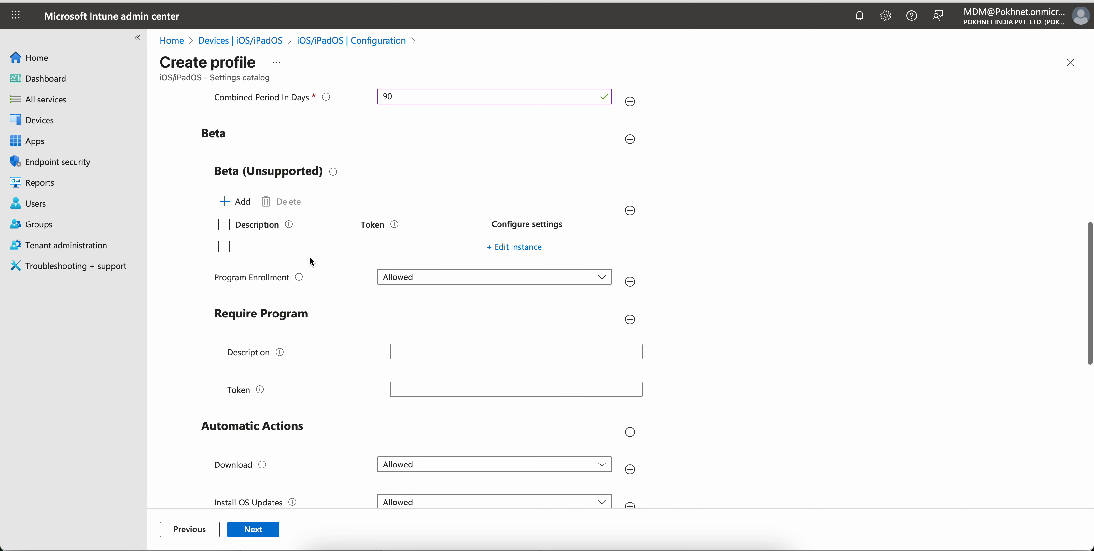
pyautogui.moveTo(262, 172); pyautogui.dragTo(335, 177)
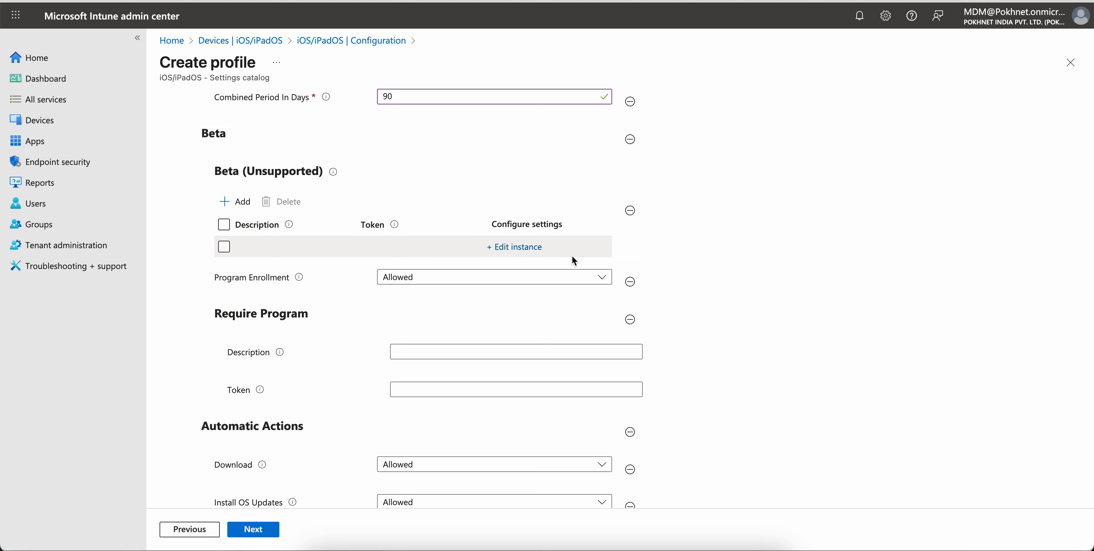
pyautogui.click(533, 249)
pyautogui.click(838, 179)
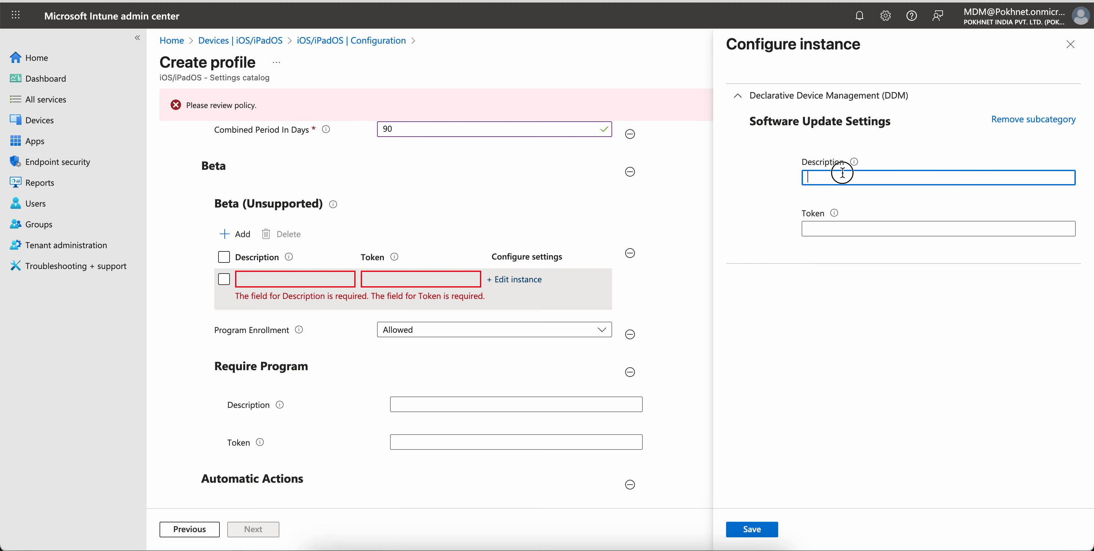
pyautogui.click(1070, 44)
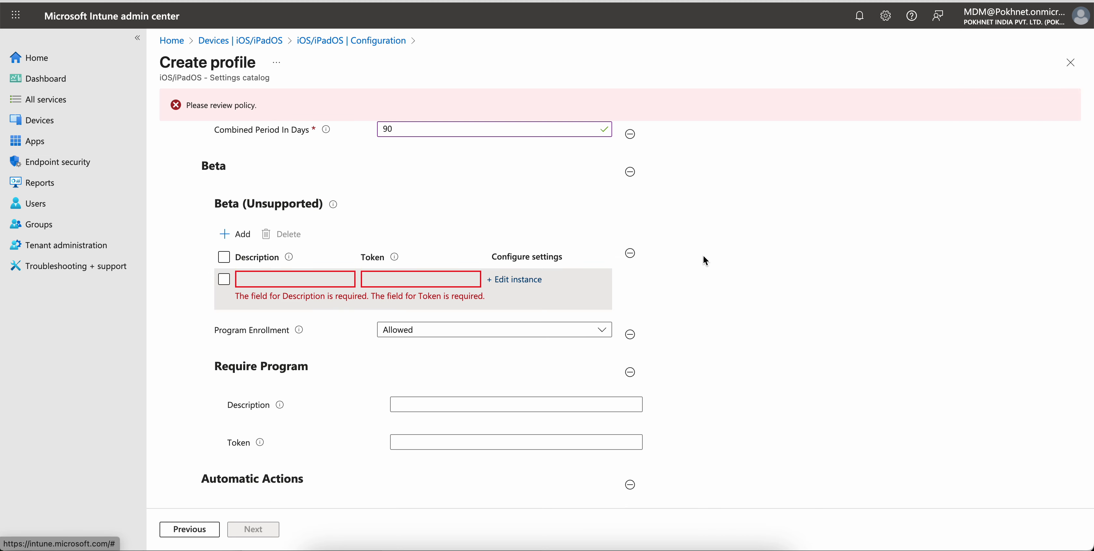
# Review the choices offered for Download and Install OS Updates under Automatic Actions.
pyautogui.scroll(-3, 723, 238)
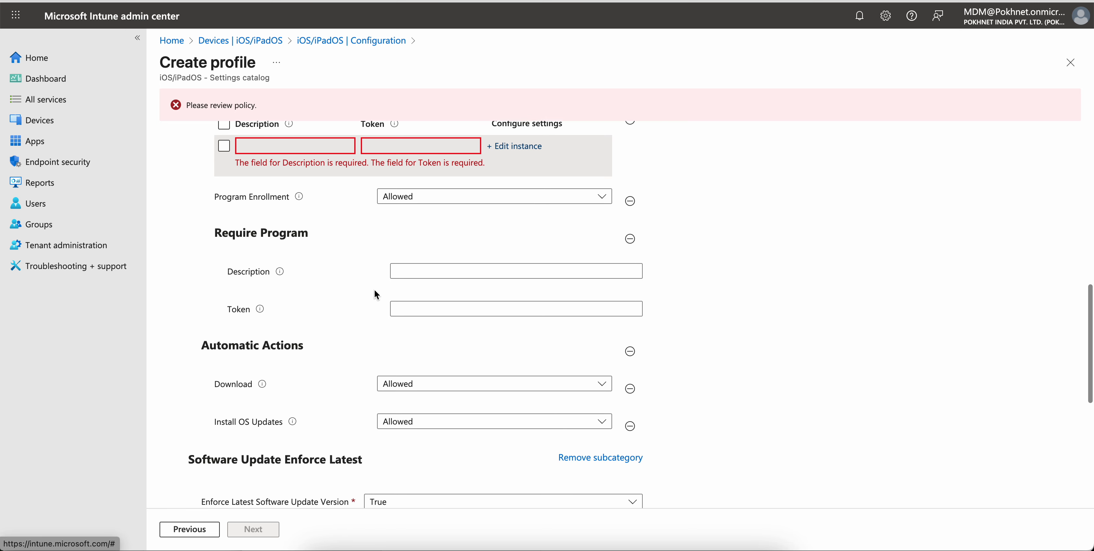
pyautogui.scroll(-3, 385, 314)
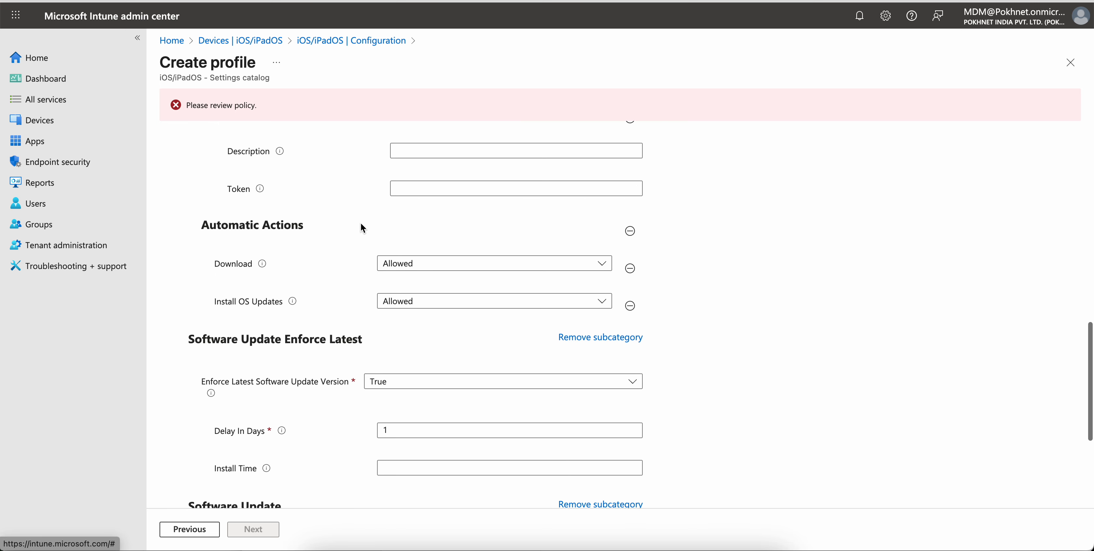
pyautogui.click(425, 268)
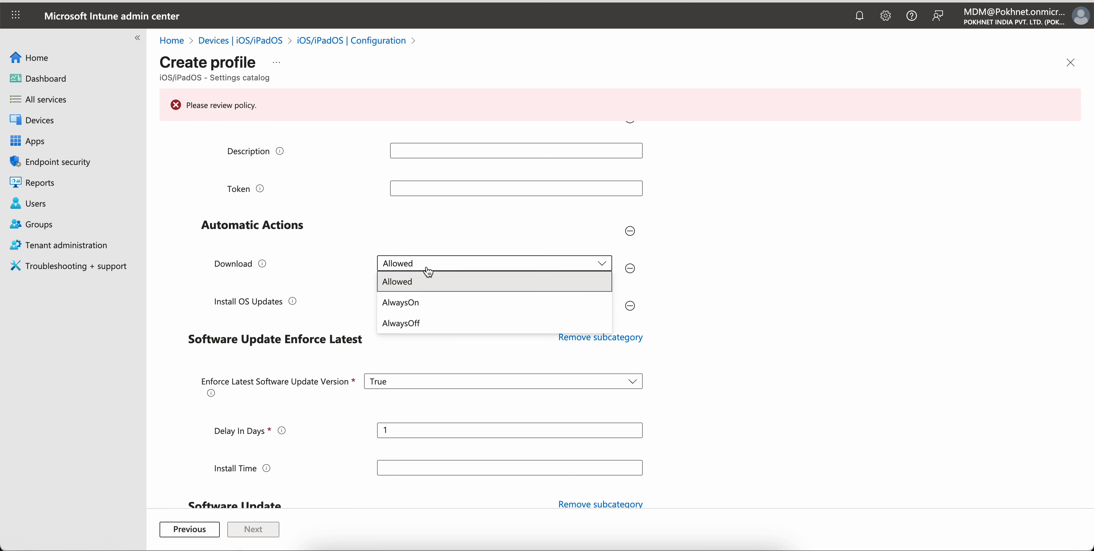
pyautogui.click(708, 284)
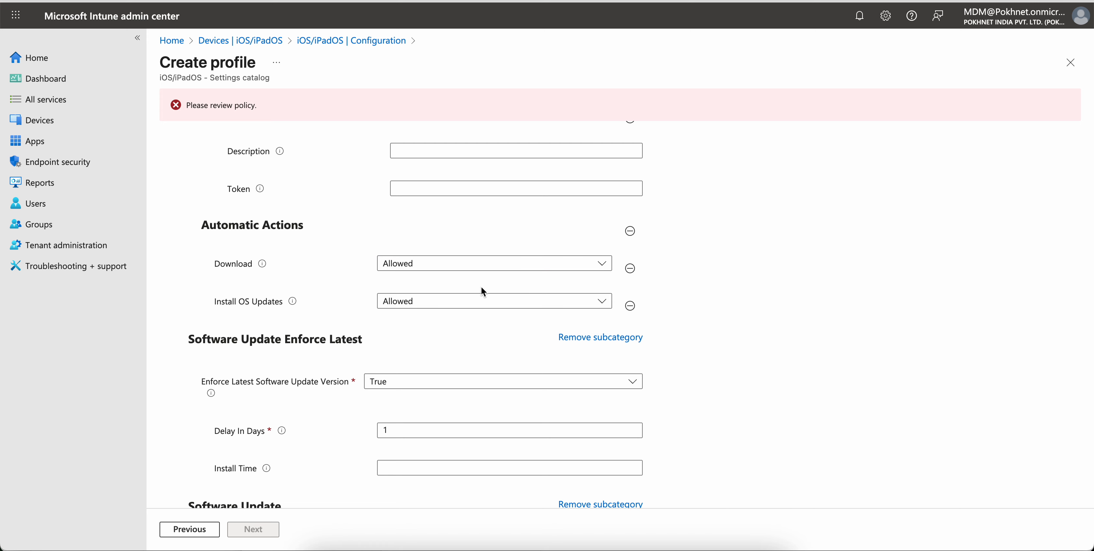
pyautogui.click(441, 305)
pyautogui.click(738, 294)
# Review the fields of Software Update Enforce Latest and Software Update, including enforcement, delay, install time and target build version.
pyautogui.scroll(-2, 739, 296)
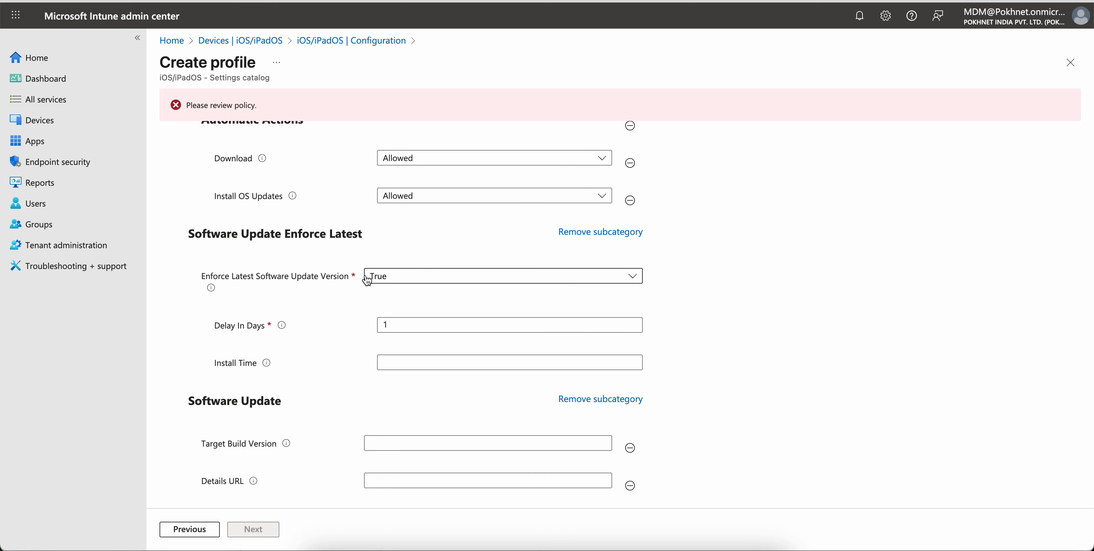
pyautogui.click(439, 276)
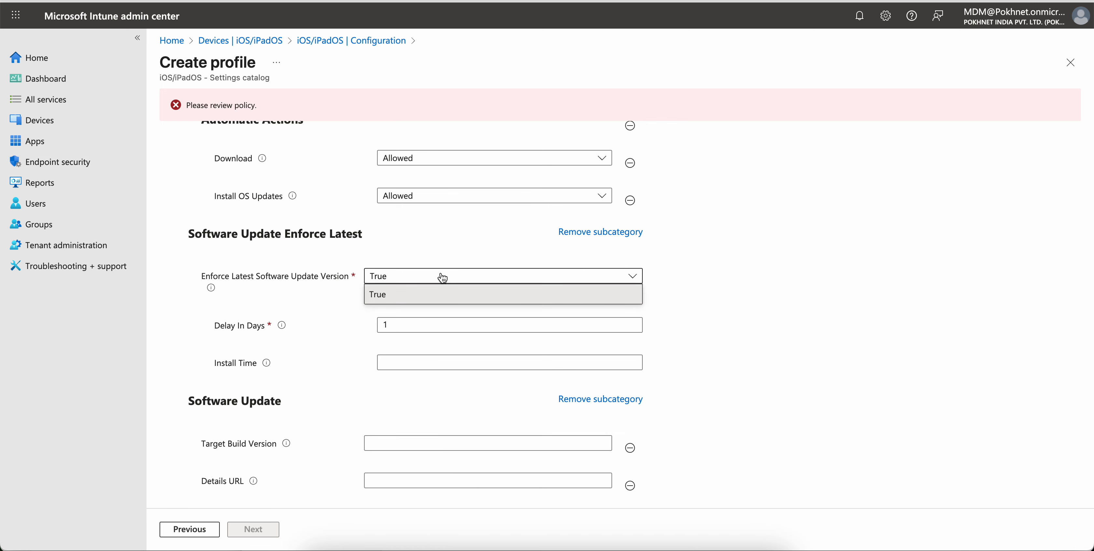
pyautogui.click(592, 294)
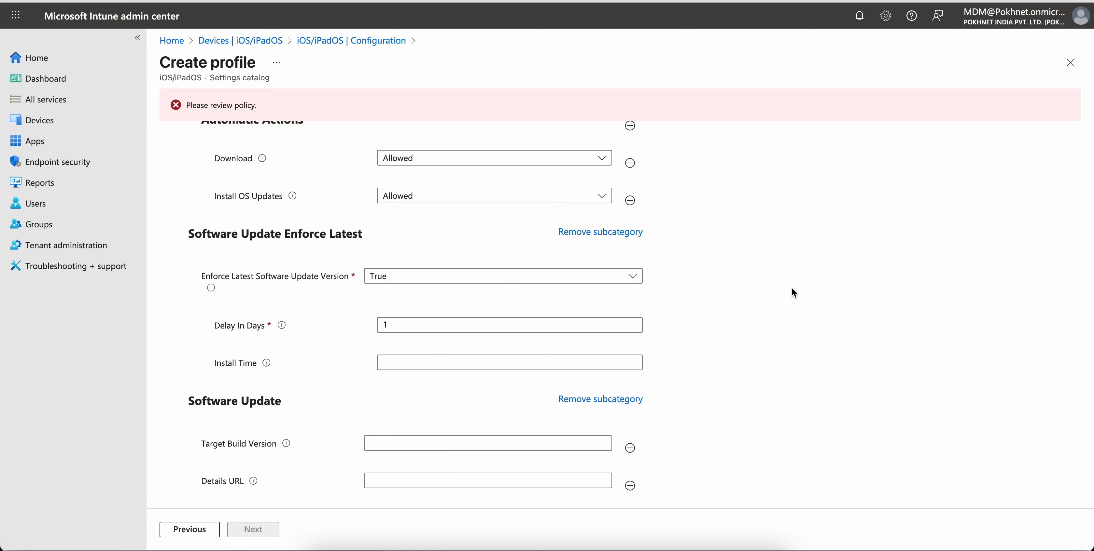
pyautogui.click(442, 325)
pyautogui.click(422, 363)
pyautogui.scroll(-3, 423, 359)
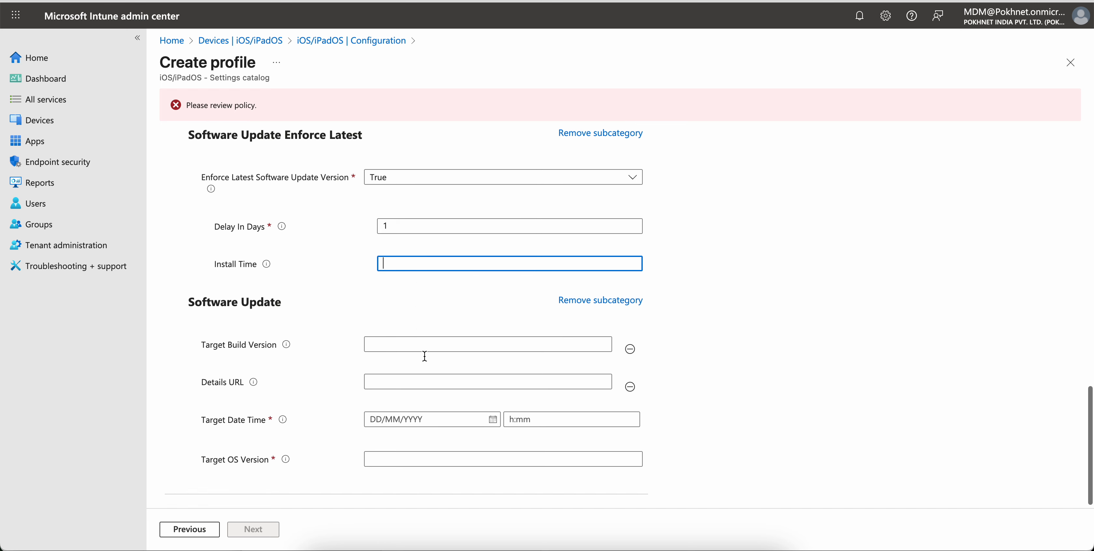
pyautogui.click(393, 342)
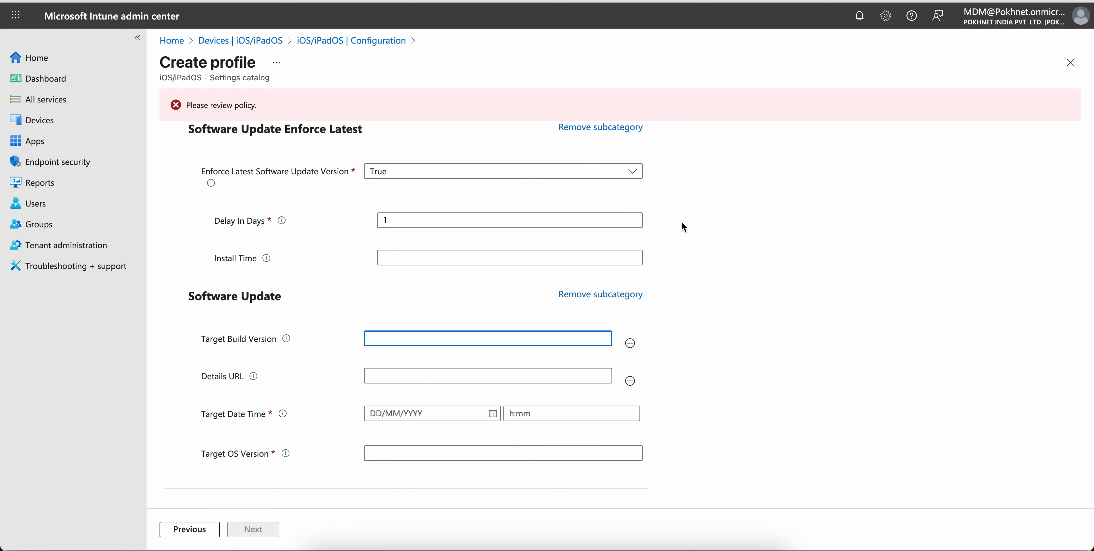
# Remove the Software Update Enforce Latest subcategory, plus Recommended Cadence and the Rapid Security Response group from Software Update Settings.
pyautogui.scroll(2, 681, 221)
pyautogui.click(592, 210)
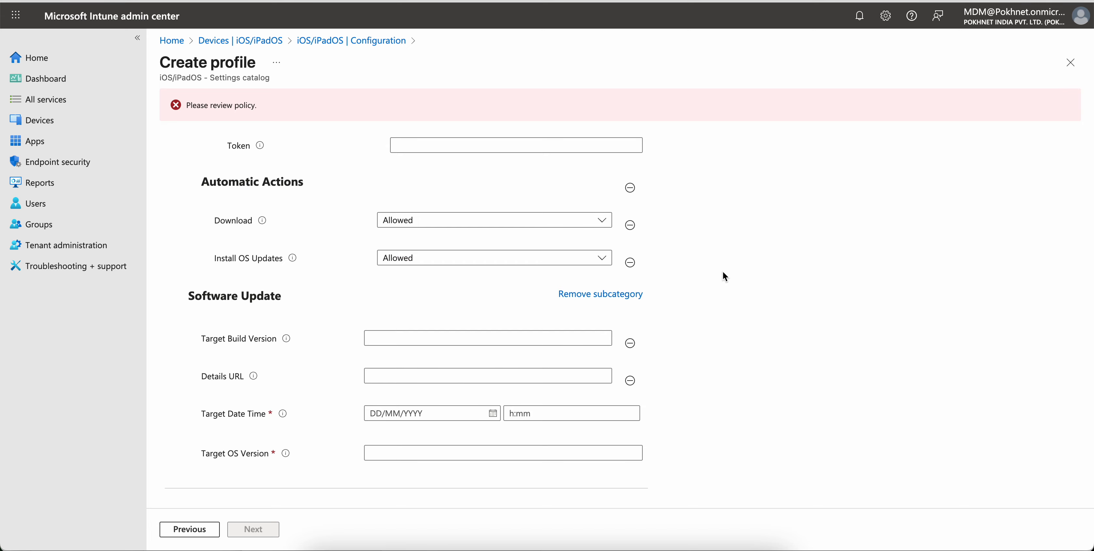
pyautogui.scroll(10, 722, 272)
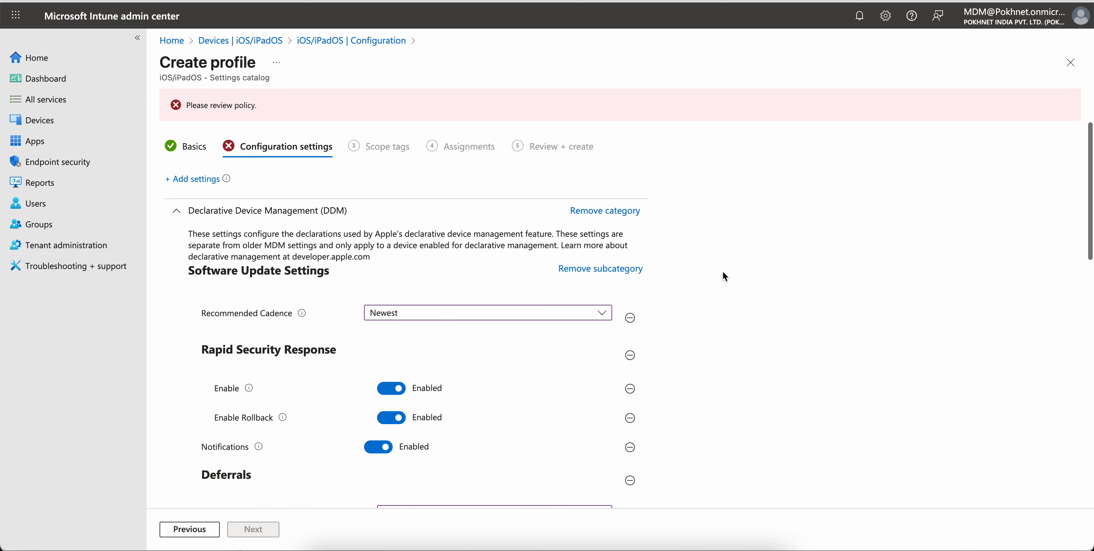
pyautogui.click(630, 319)
pyautogui.click(631, 356)
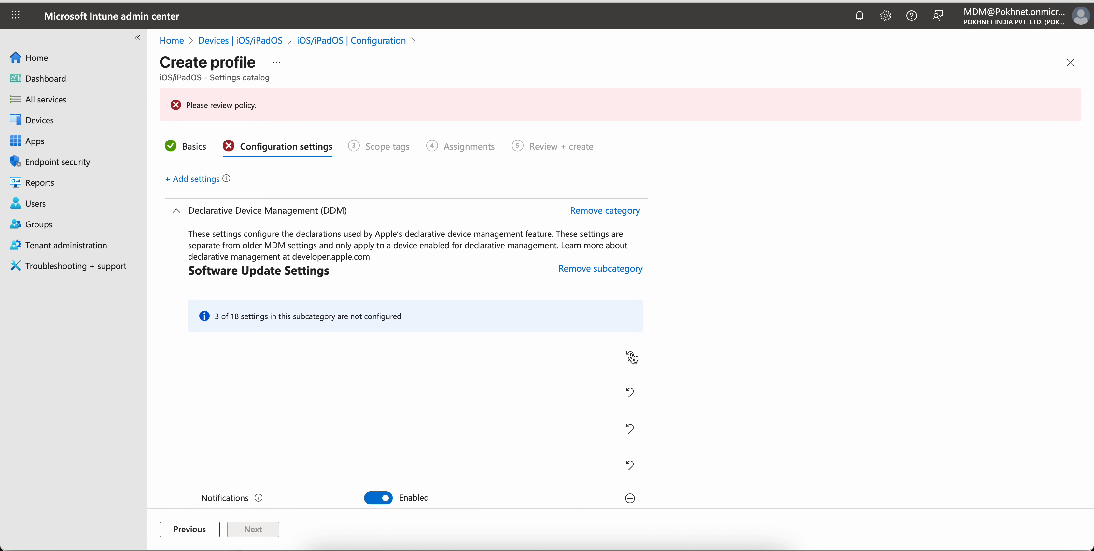
# Remove Notifications, Deferrals, Beta and Automatic Actions from the Software Update Settings subcategory.
pyautogui.scroll(-5, 696, 346)
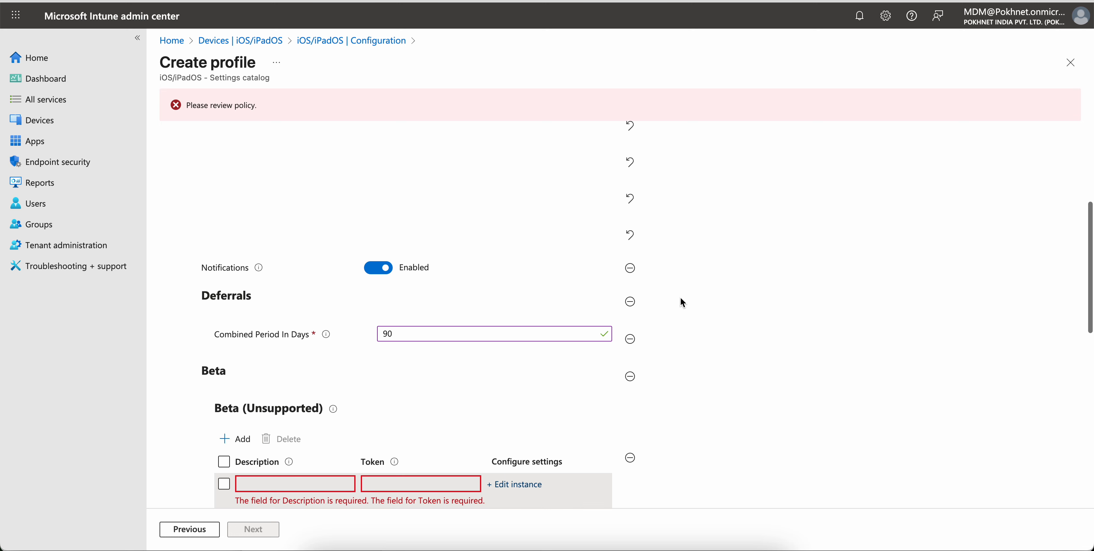
pyautogui.click(630, 270)
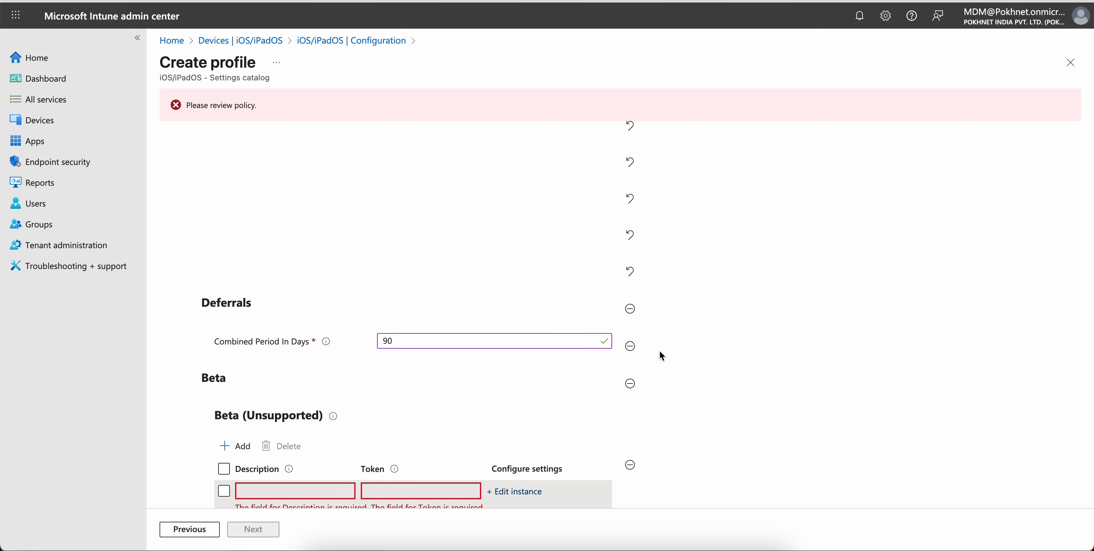
pyautogui.click(630, 346)
pyautogui.scroll(-3, 792, 265)
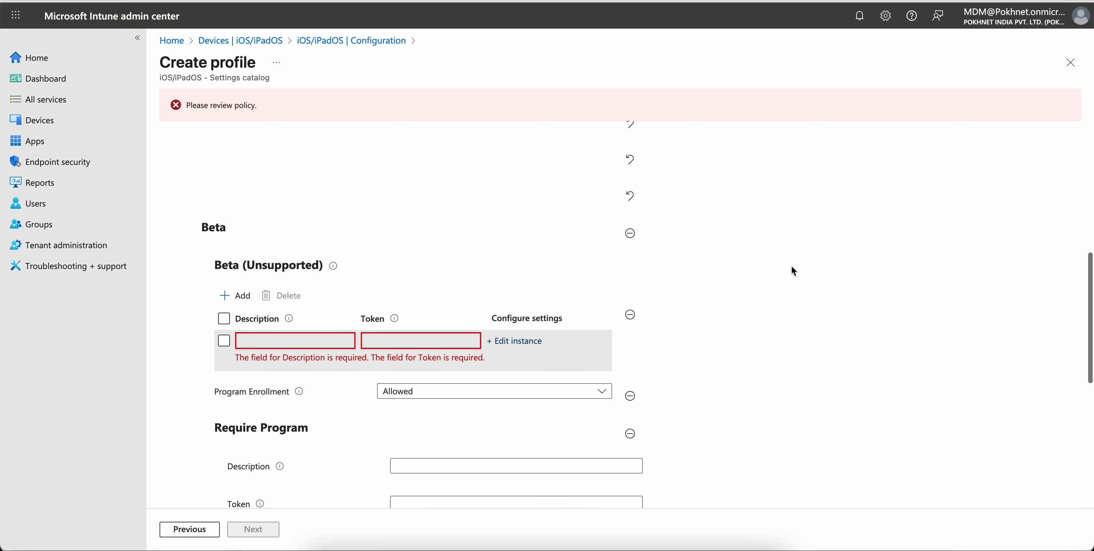
pyautogui.click(630, 315)
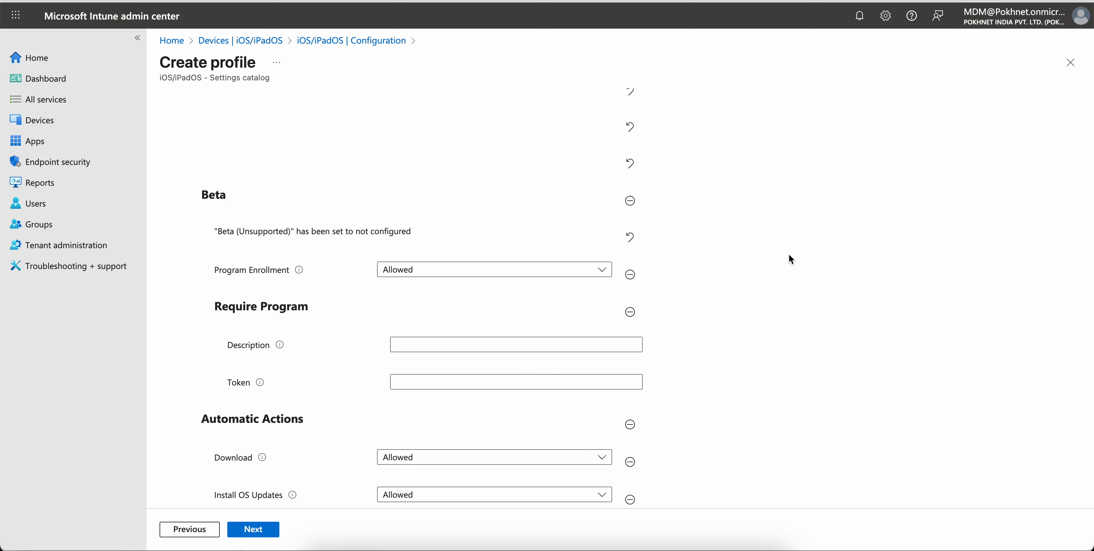
pyautogui.click(630, 201)
pyautogui.scroll(-5, 700, 306)
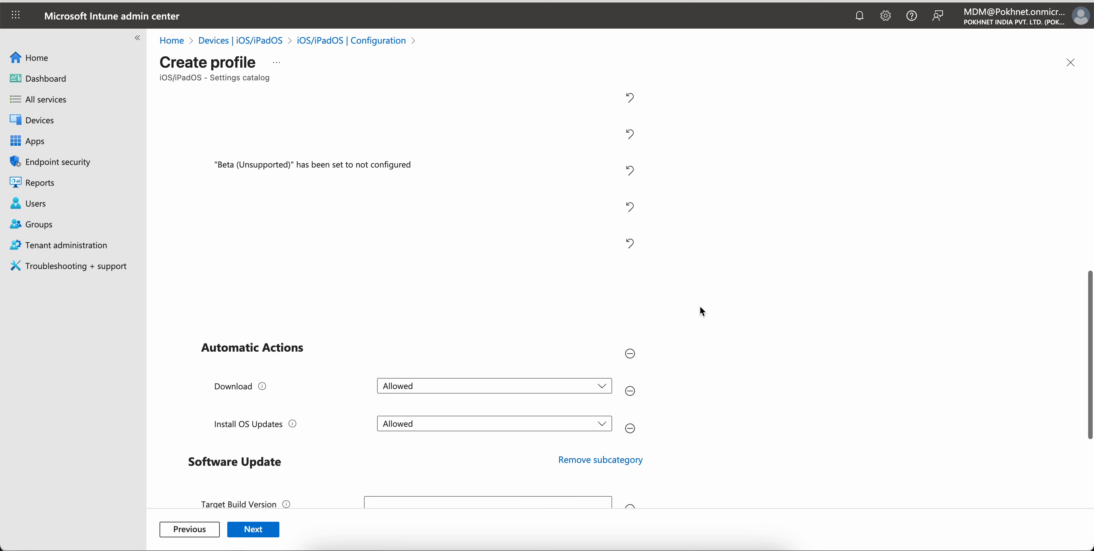
pyautogui.click(631, 190)
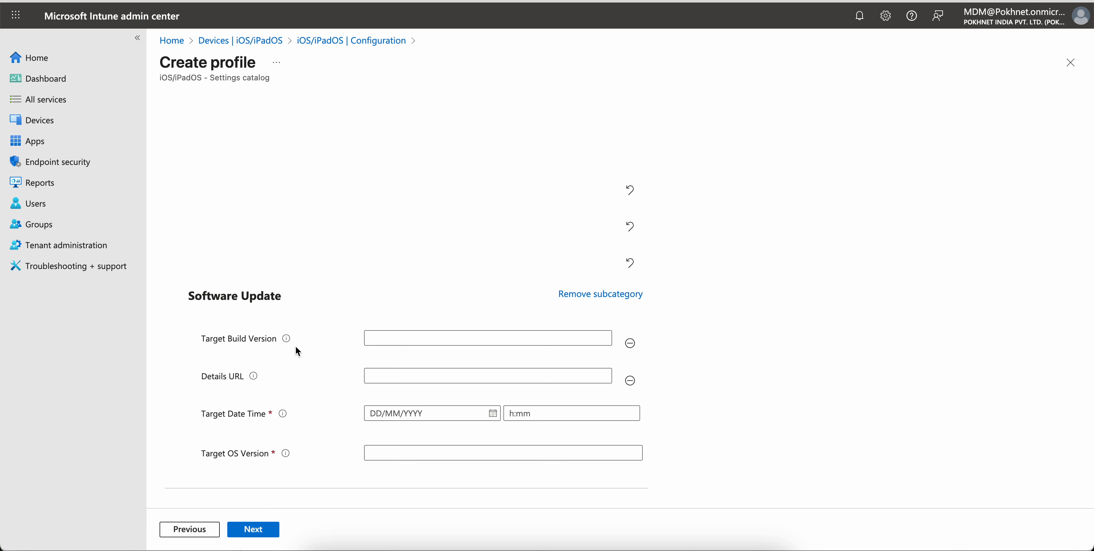
# Read the Target Build Version description under Software Update and set Target OS Version to 18.5.
pyautogui.moveTo(286, 345)
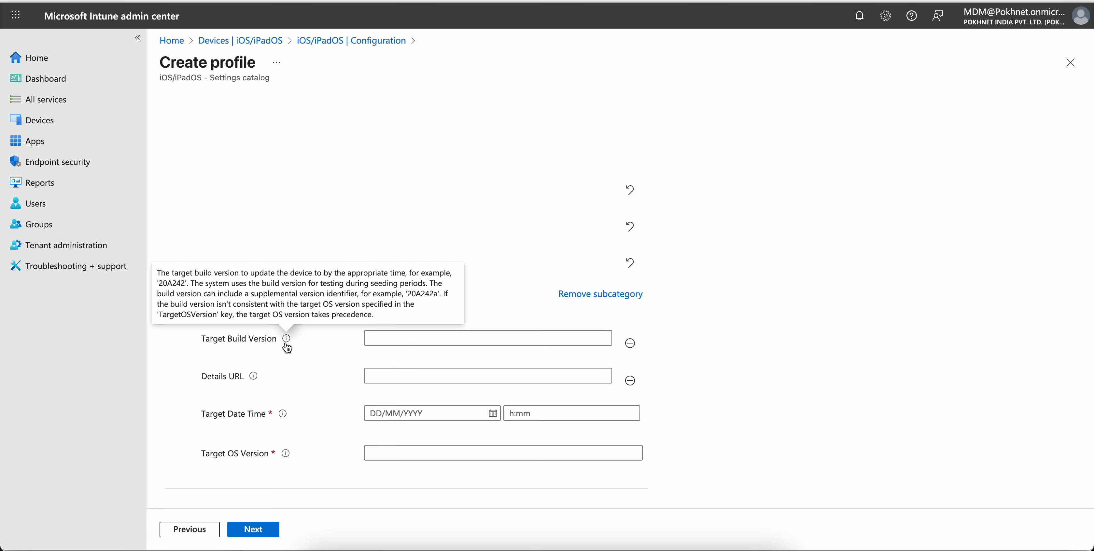
pyautogui.click(378, 339)
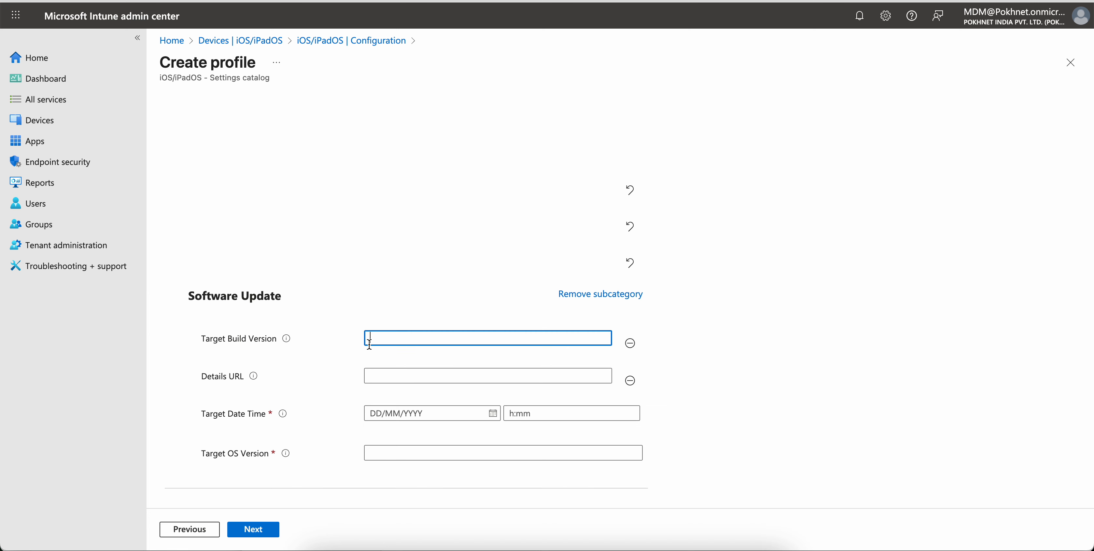
pyautogui.click(384, 375)
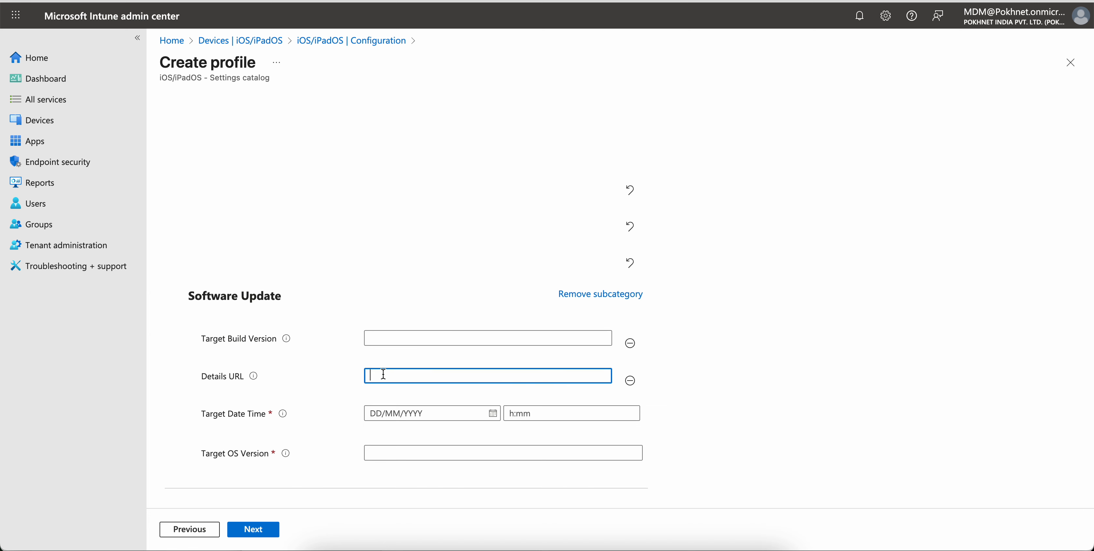
pyautogui.click(386, 455)
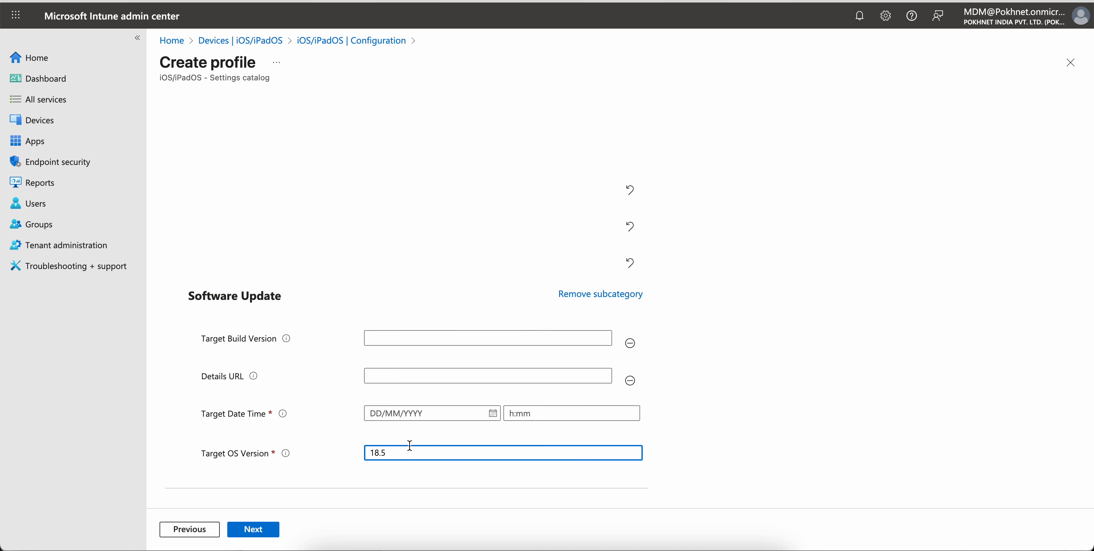
# Set the Software Update Target Date Time to 31/07/2025 at 10:00.
pyautogui.click(494, 418)
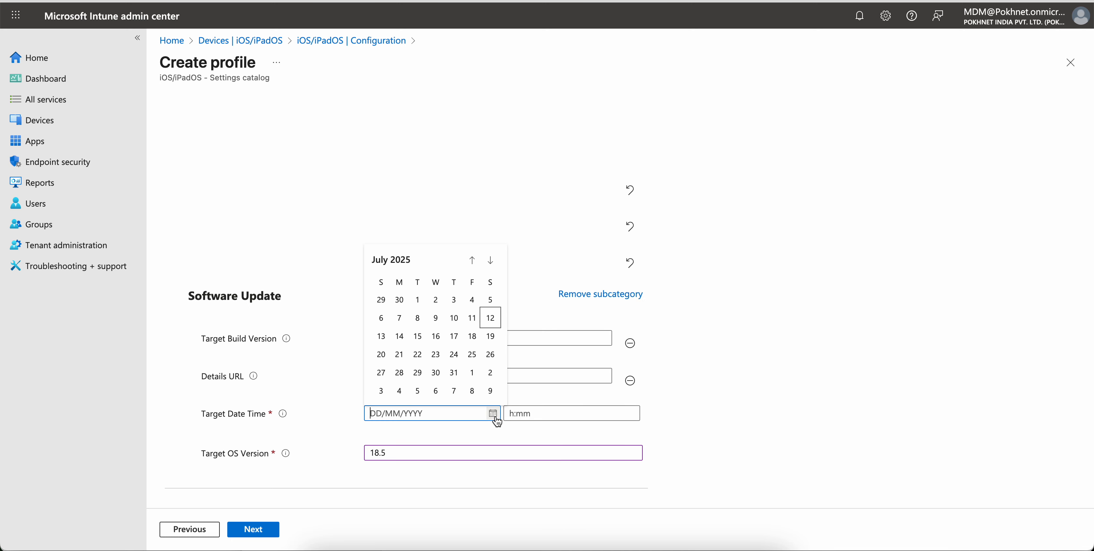
pyautogui.click(458, 373)
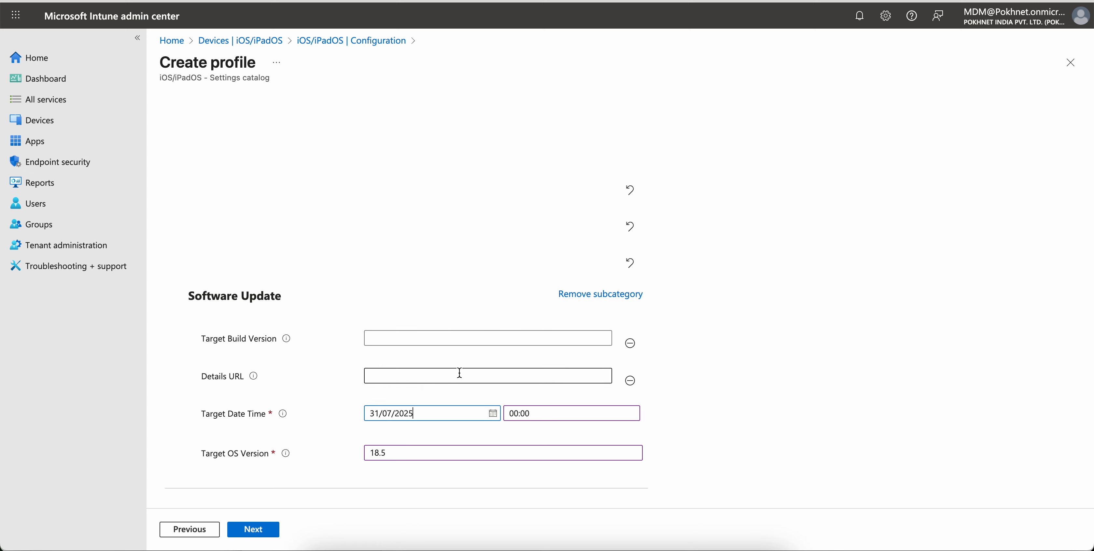
pyautogui.click(523, 414)
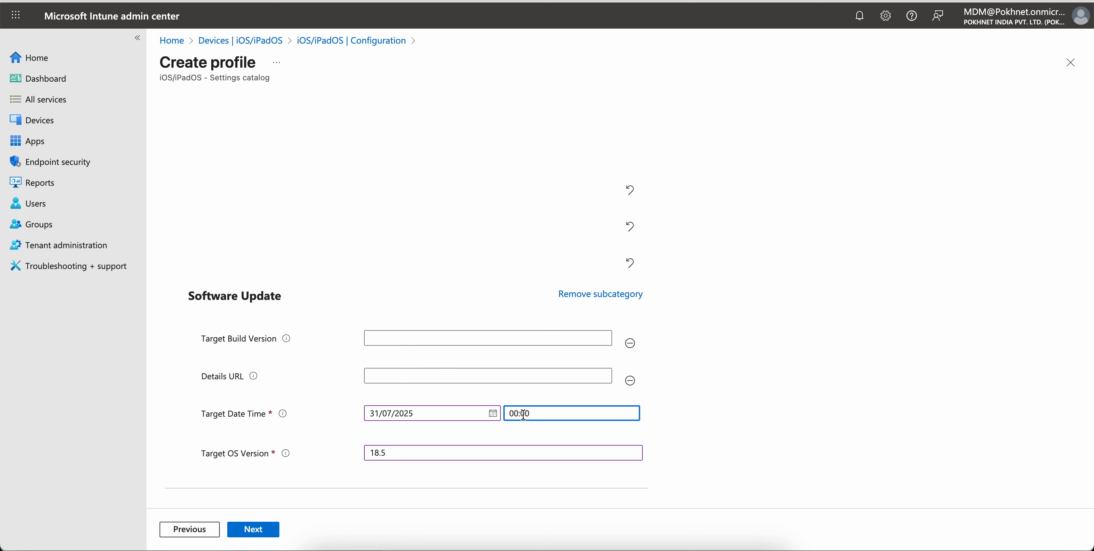
pyautogui.doubleClick(523, 414)
pyautogui.write('1000')
pyautogui.click(767, 408)
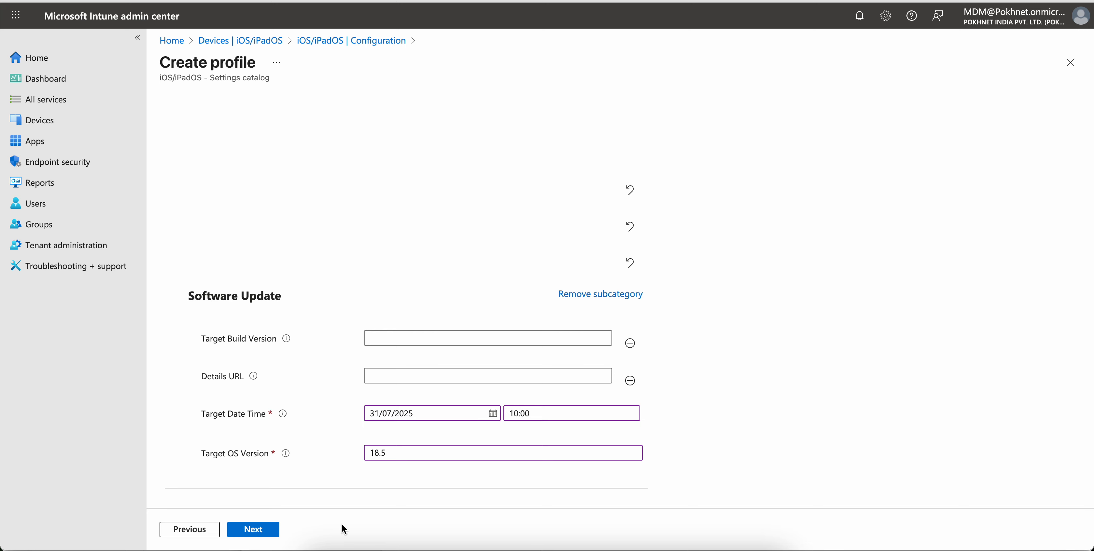
# Remove the empty Target Build Version and Details URL settings and proceed to the scope tags.
pyautogui.click(277, 535)
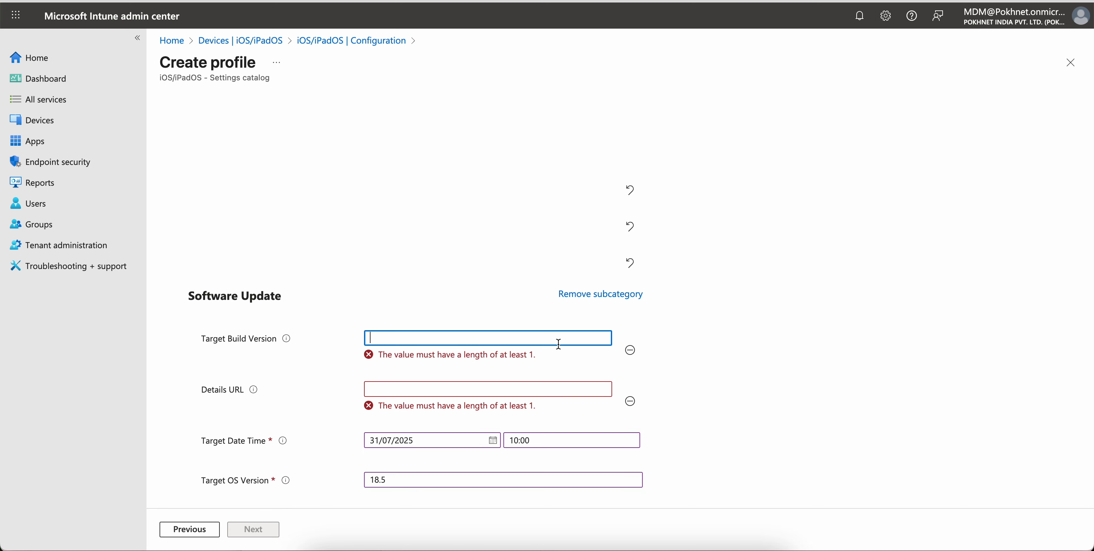
pyautogui.click(630, 350)
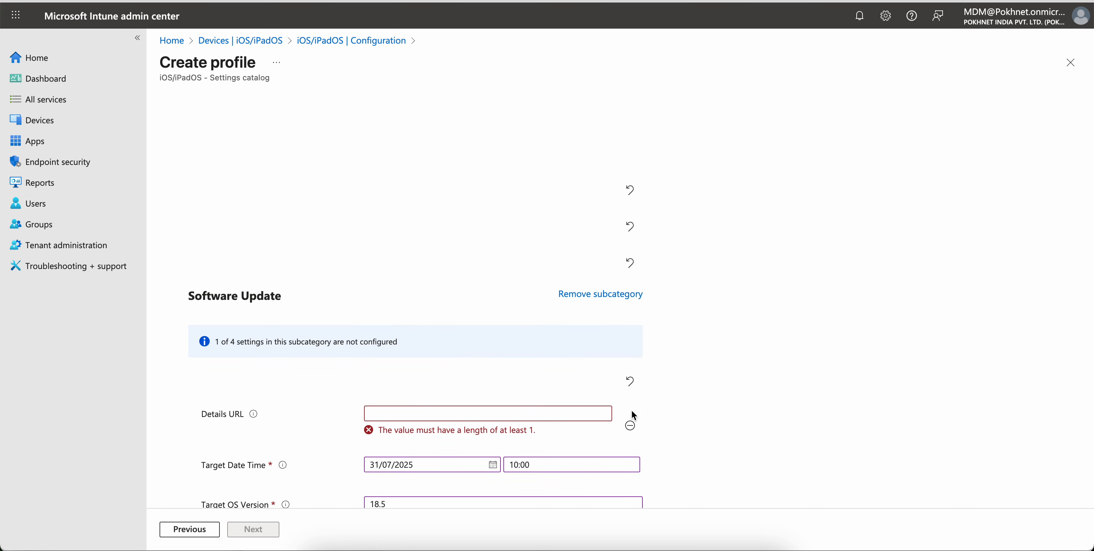
pyautogui.click(630, 425)
pyautogui.click(273, 530)
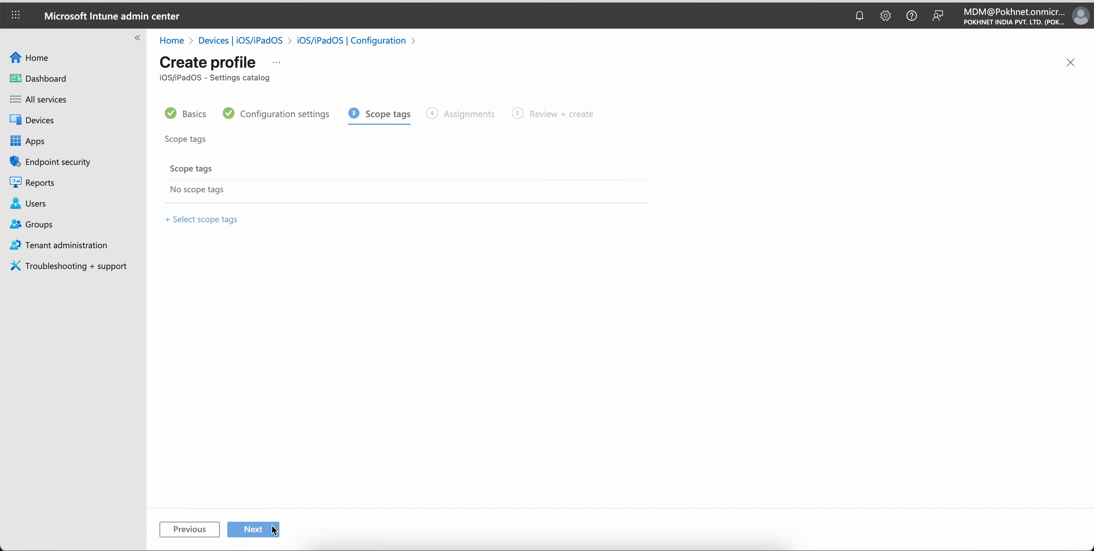
# Leave the scope tags unset, assign the policy to all devices, and create it.
pyautogui.click(255, 530)
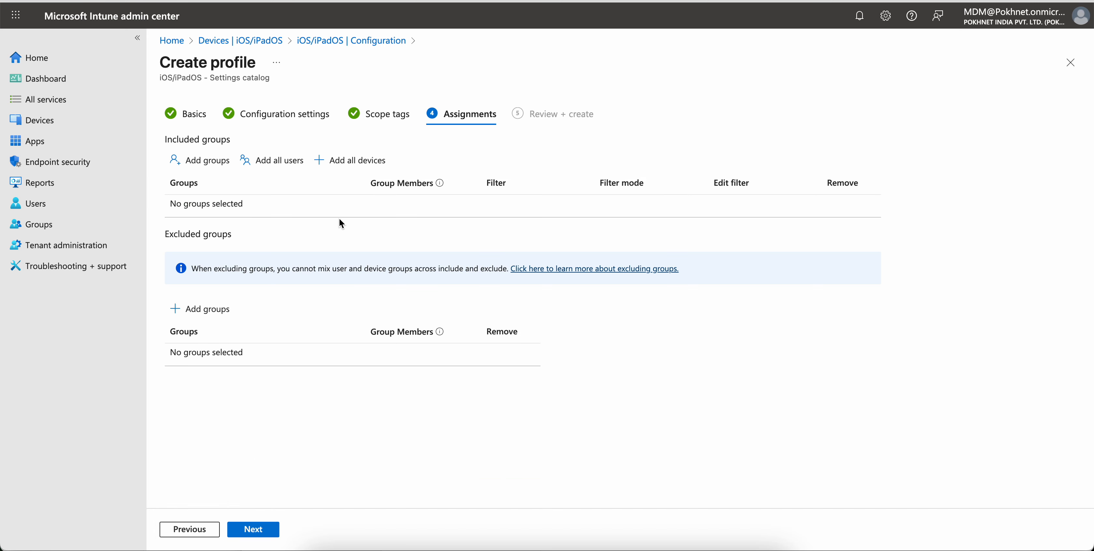
pyautogui.click(349, 162)
pyautogui.click(270, 530)
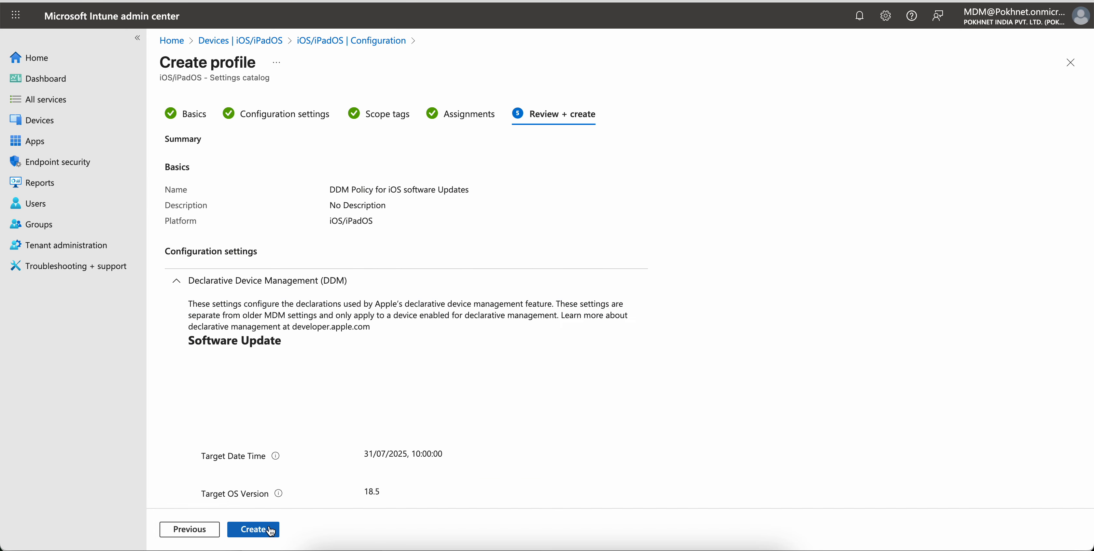
pyautogui.click(270, 531)
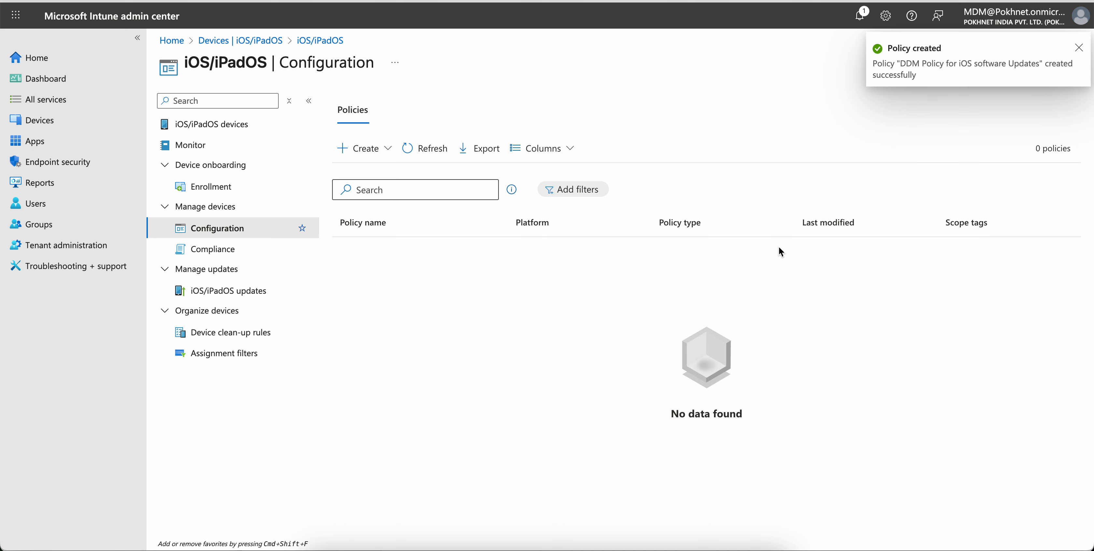
# Refresh the policy list, open DDM Policy for iOS software Updates, and expand its Declarative Device Management settings.
pyautogui.click(428, 150)
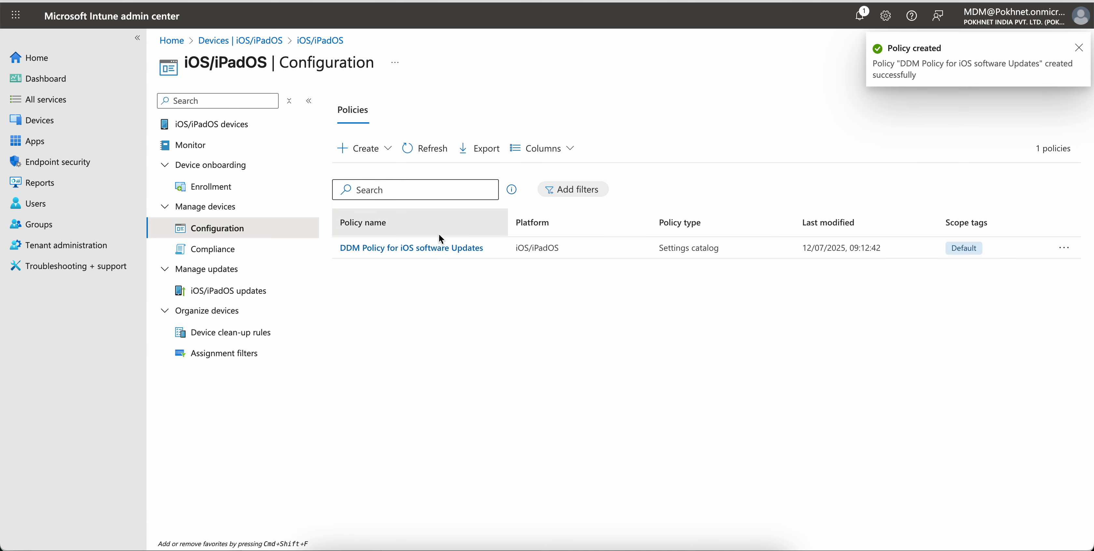
pyautogui.click(407, 249)
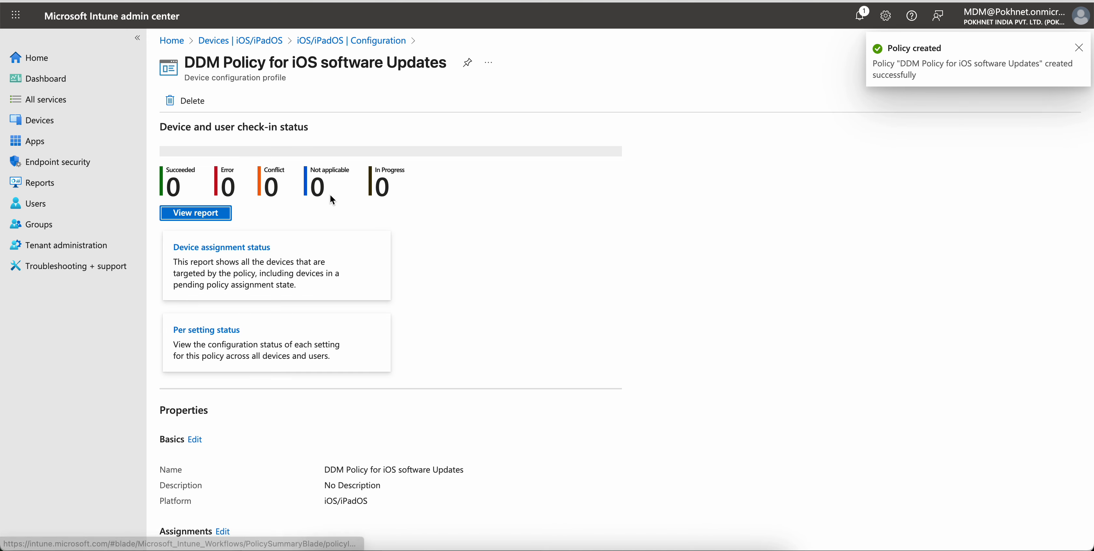
pyautogui.scroll(-5, 557, 301)
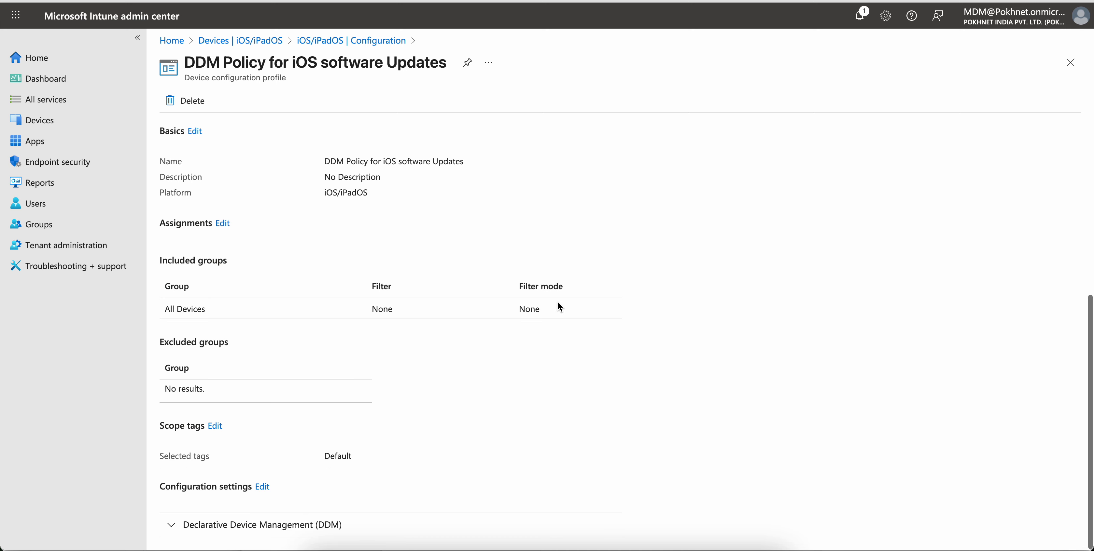
pyautogui.click(310, 519)
pyautogui.scroll(-5, 471, 385)
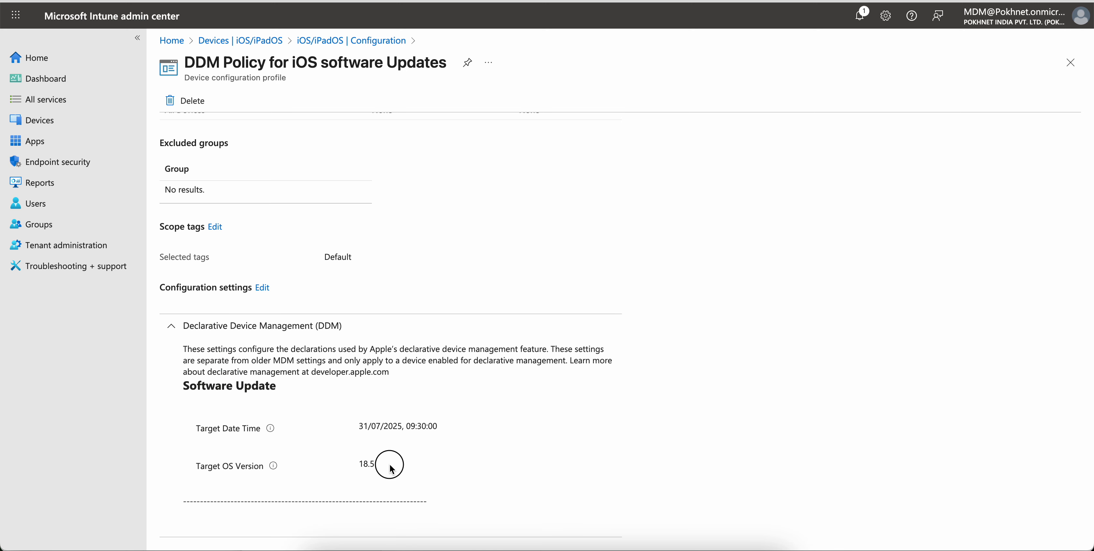
# Review the Target Date Time and Target OS Version in the created policy's Software Update settings.
pyautogui.moveTo(391, 469); pyautogui.dragTo(190, 430)
pyautogui.click(318, 429)
pyautogui.tripleClick(451, 426)
pyautogui.click(421, 449)
pyautogui.moveTo(357, 427); pyautogui.dragTo(433, 426)
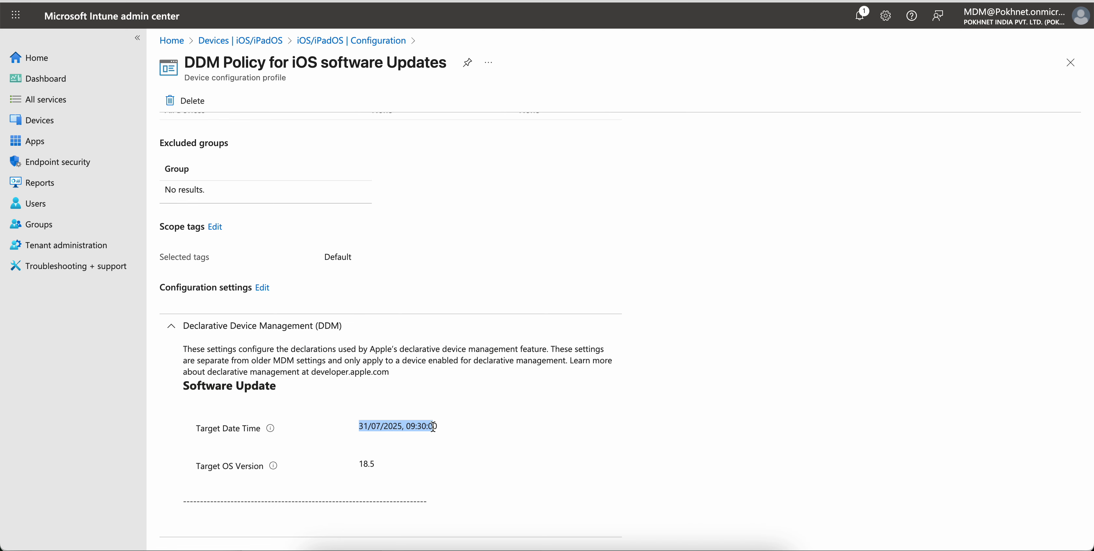
pyautogui.moveTo(374, 464); pyautogui.dragTo(351, 468)
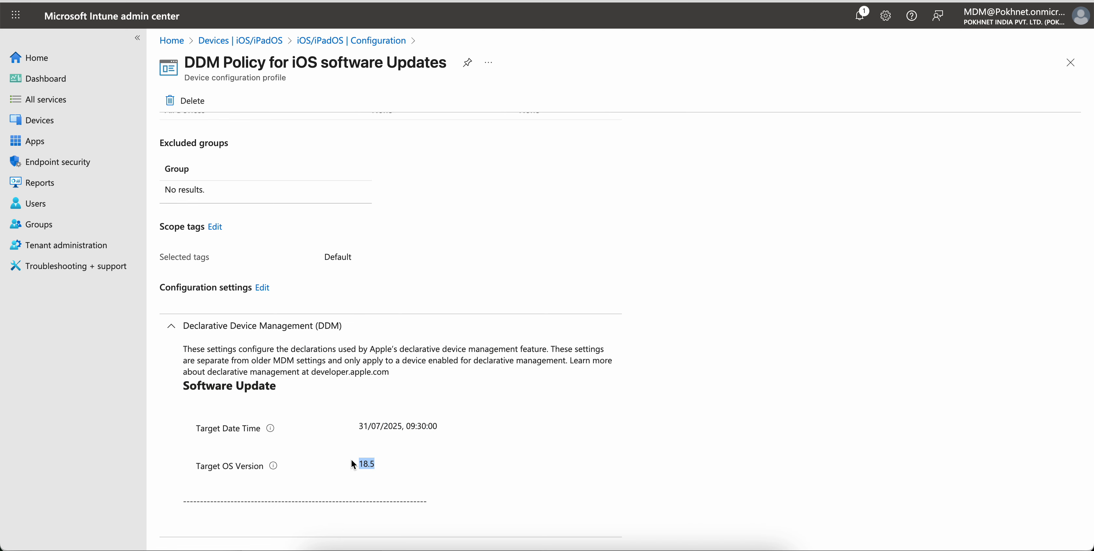
pyautogui.moveTo(358, 426); pyautogui.dragTo(446, 425)
pyautogui.click(356, 390)
# Open developer.apple.com from the policy's DDM description, skim the homepage, and return to the policy.
pyautogui.moveTo(314, 374); pyautogui.dragTo(412, 371)
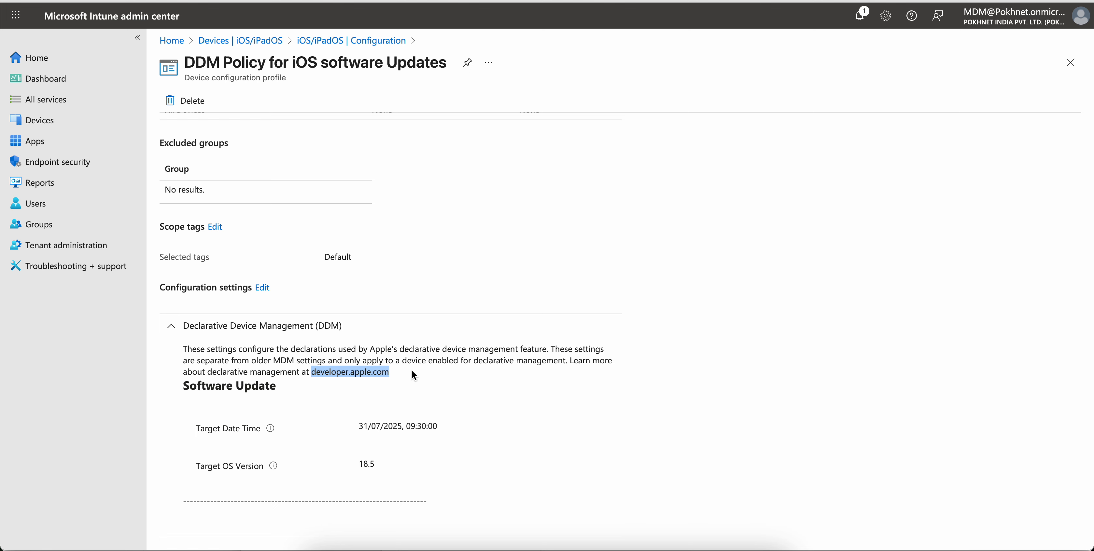
pyautogui.rightClick(383, 373)
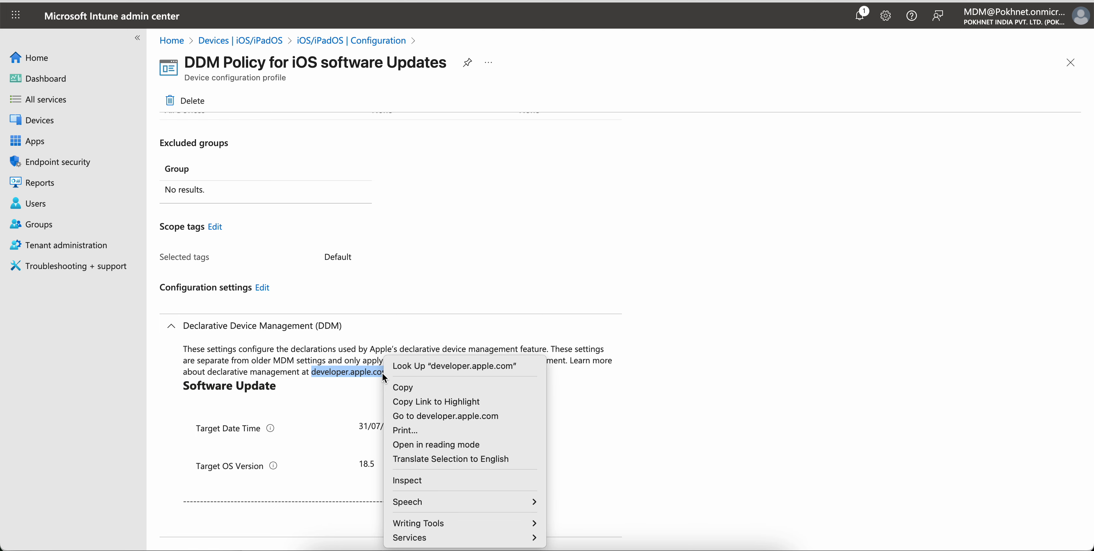
pyautogui.click(445, 417)
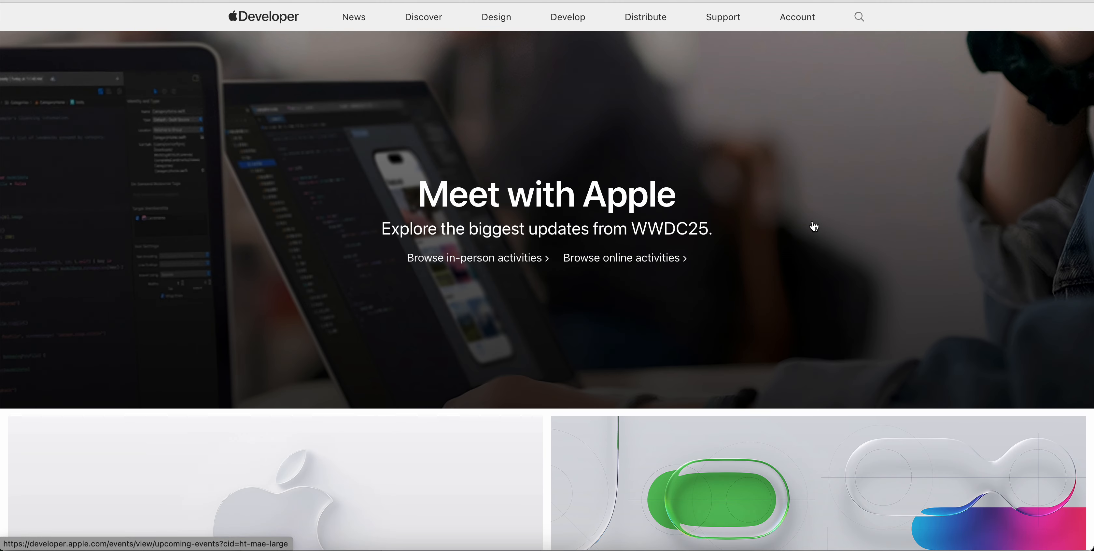
pyautogui.scroll(-5, 813, 227)
pyautogui.scroll(-7, 816, 230)
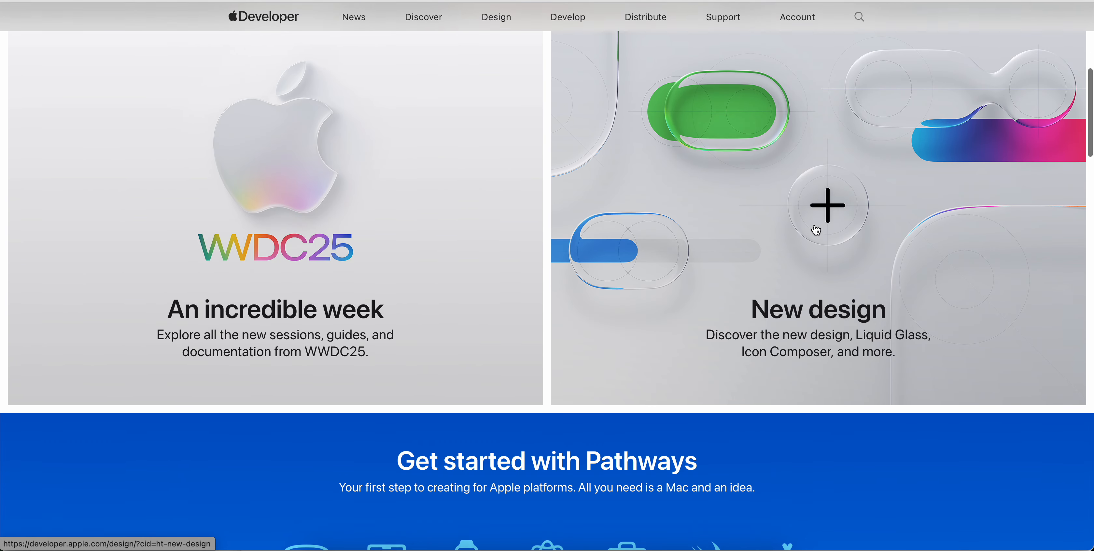
pyautogui.scroll(-20, 815, 229)
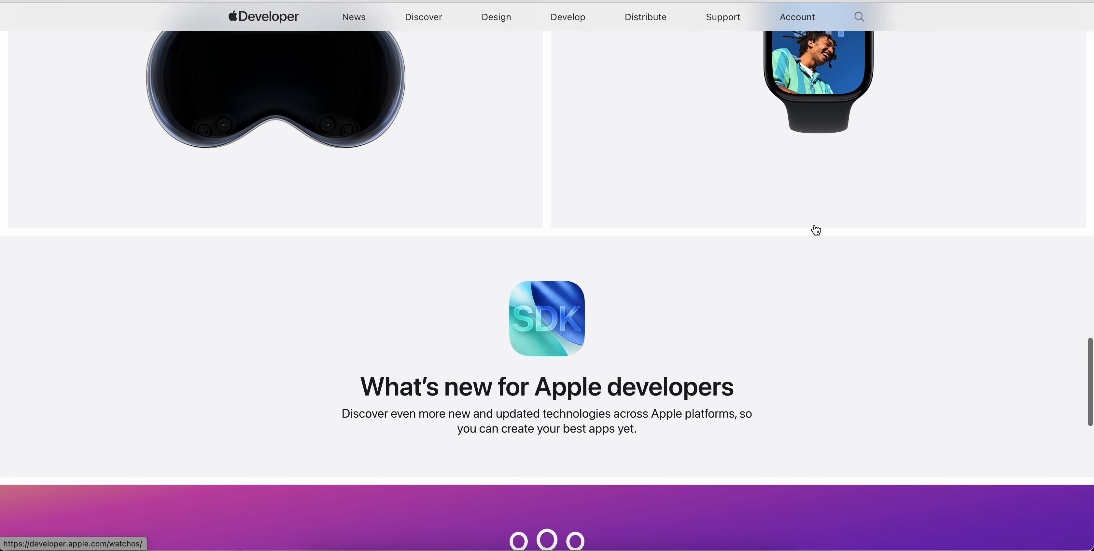
pyautogui.scroll(15, 815, 229)
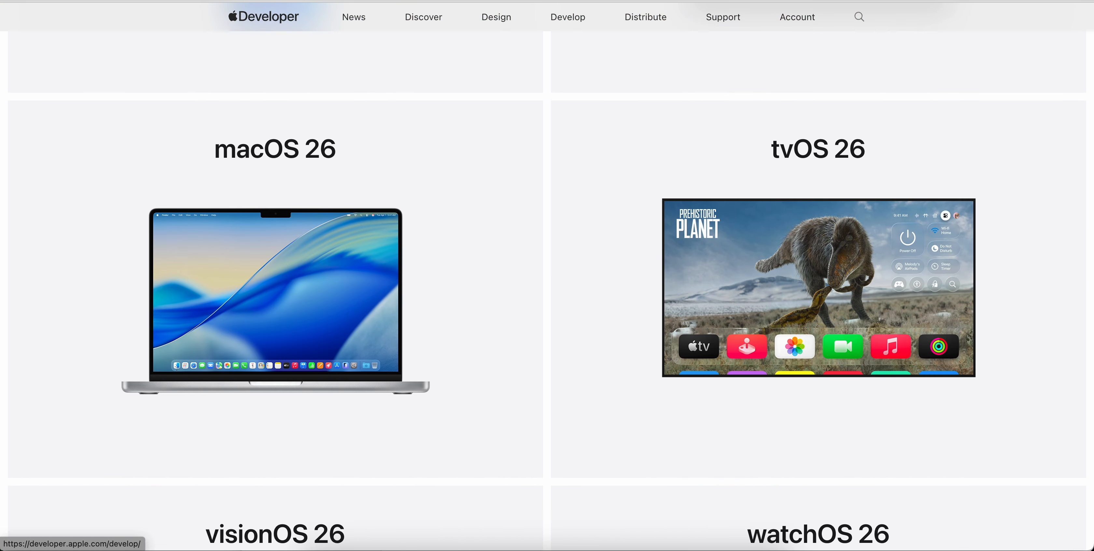
pyautogui.hotkey('ctrl', 'shift', 'Tab')
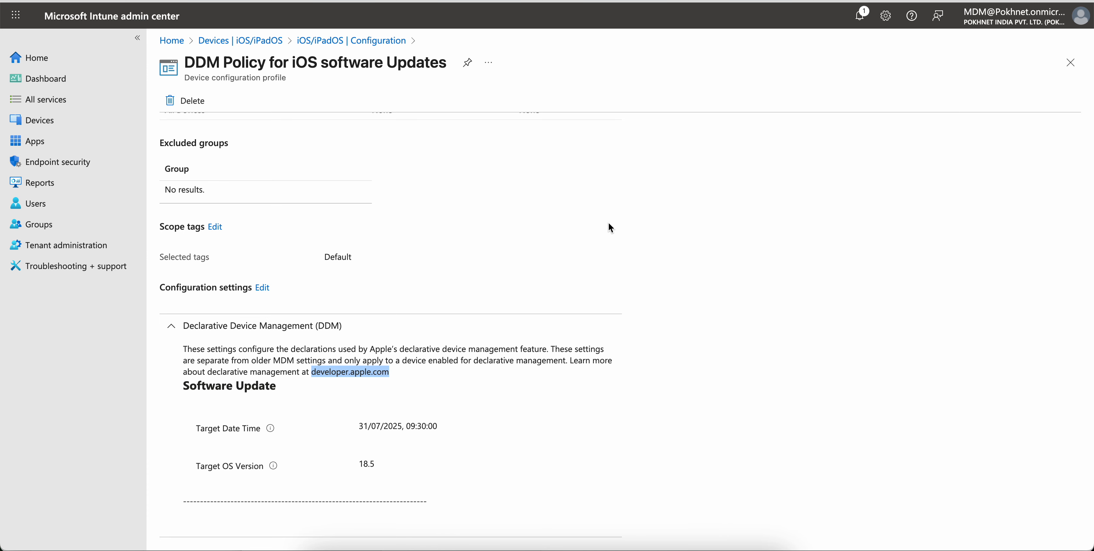
# Switch to the Microsoft Tech Community article and open its "Managed software updates with the settings catalog" link.
pyautogui.scroll(10, 608, 222)
pyautogui.hotkey('ctrl', 'shift', 'Tab')
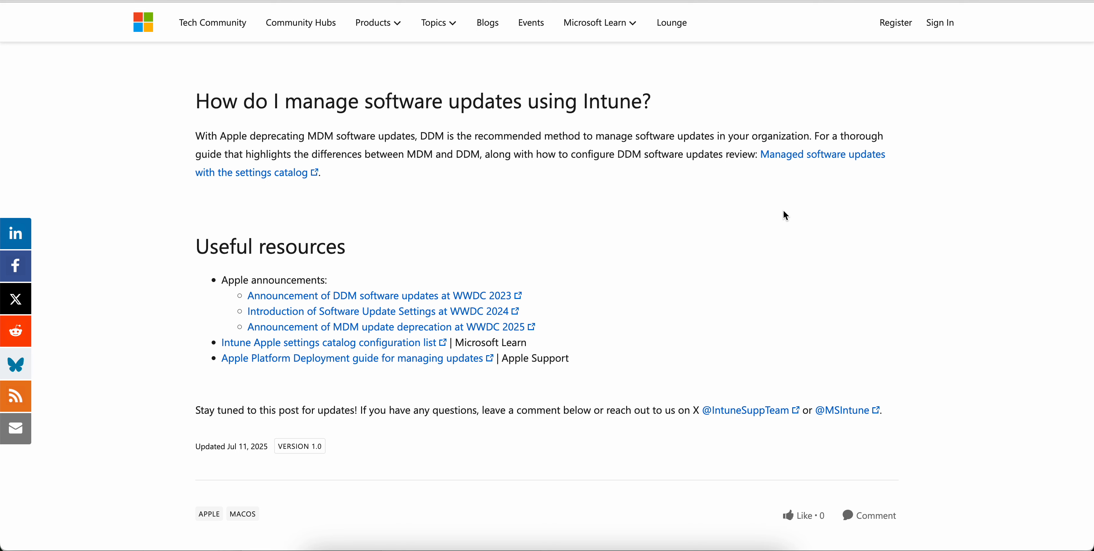
pyautogui.rightClick(809, 155)
pyautogui.click(794, 163)
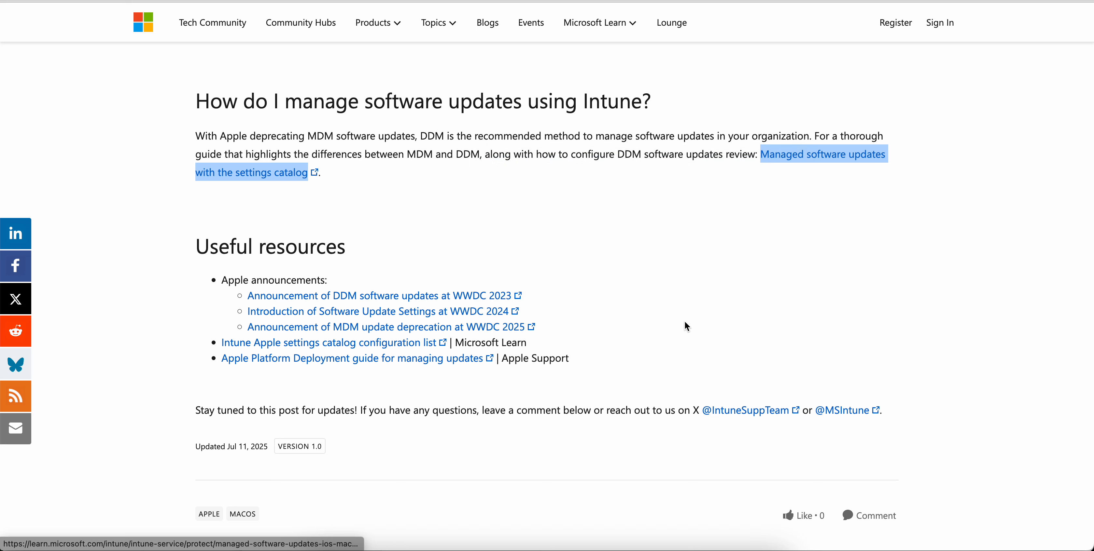